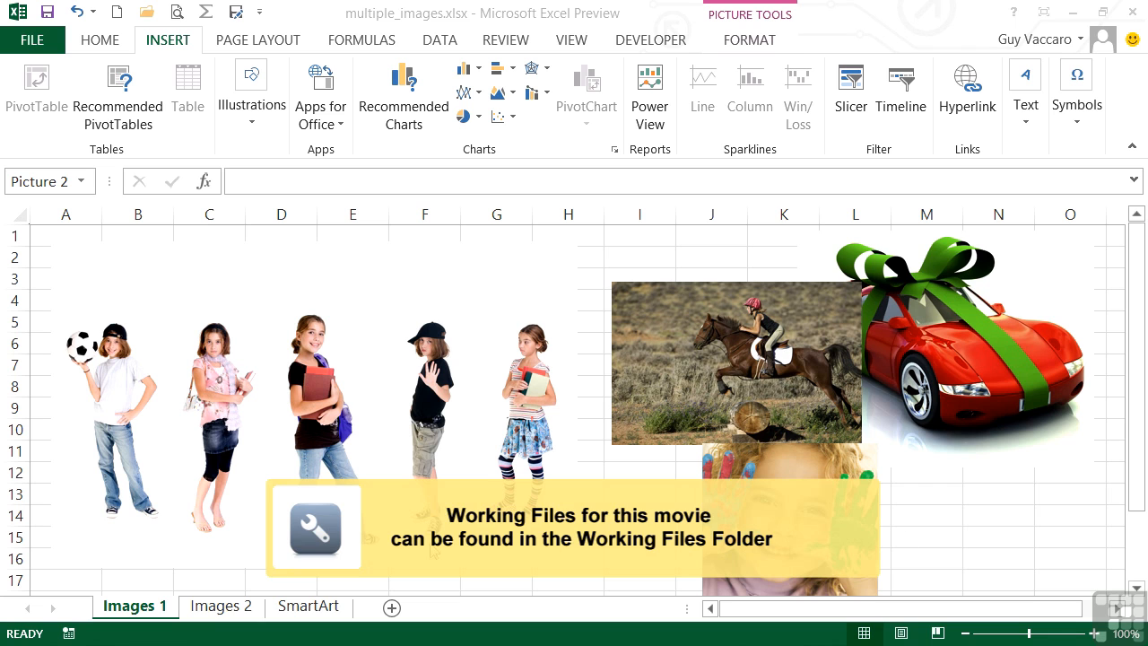
Open the SmartArt sheet and start inserting a SmartArt graphic.
left_click(308, 606)
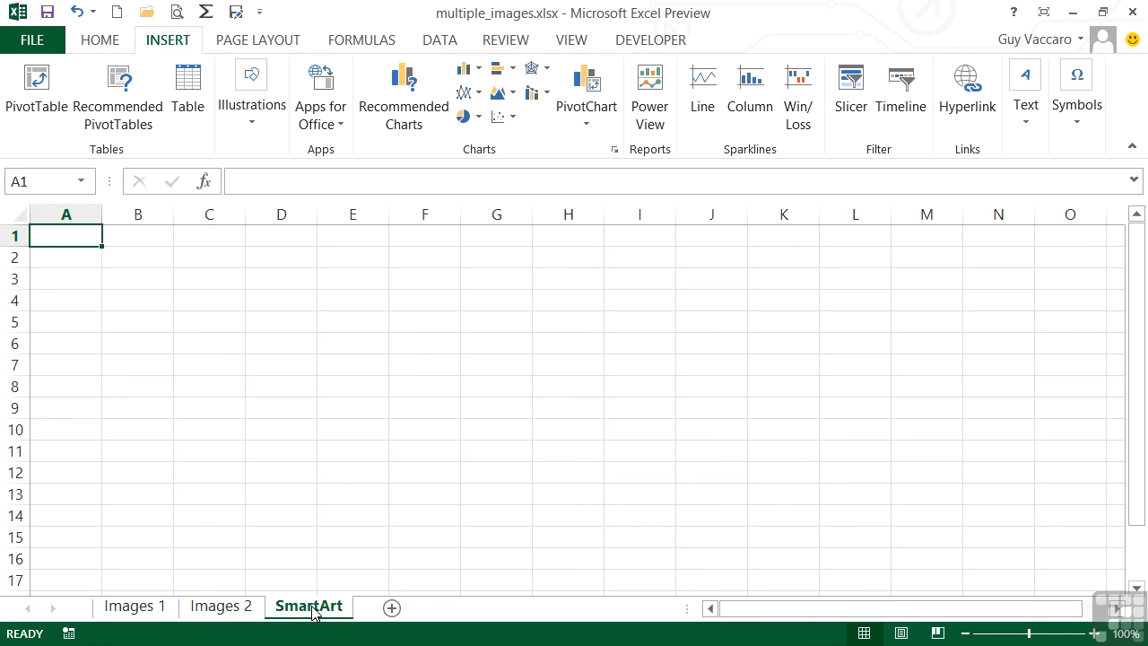
left_click(257, 131)
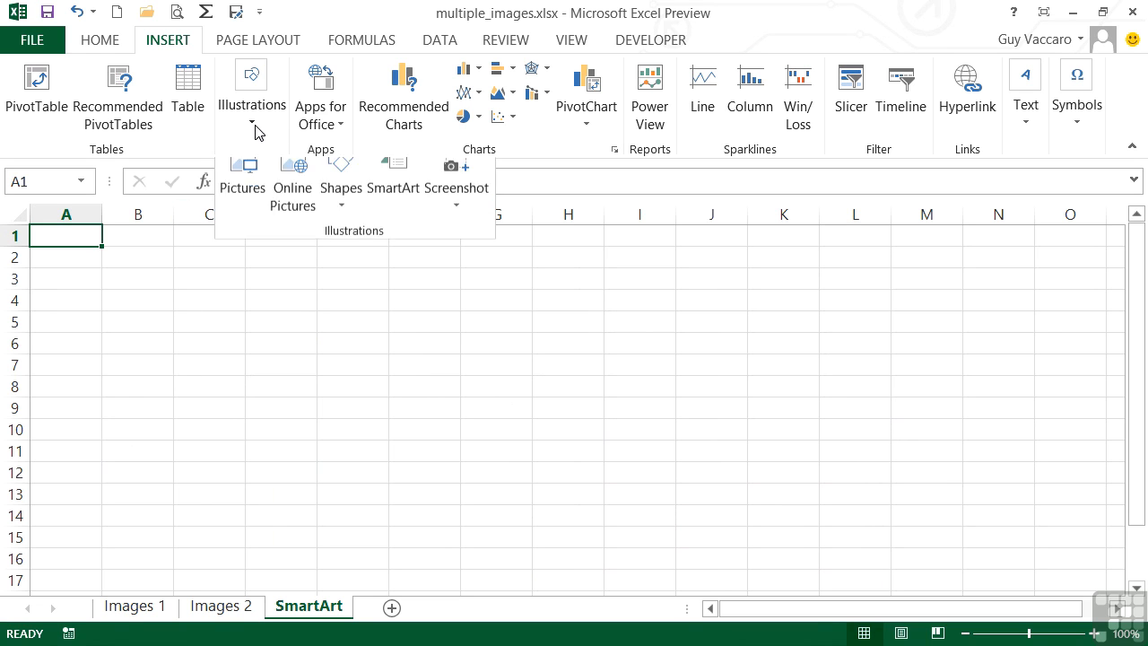
left_click(408, 210)
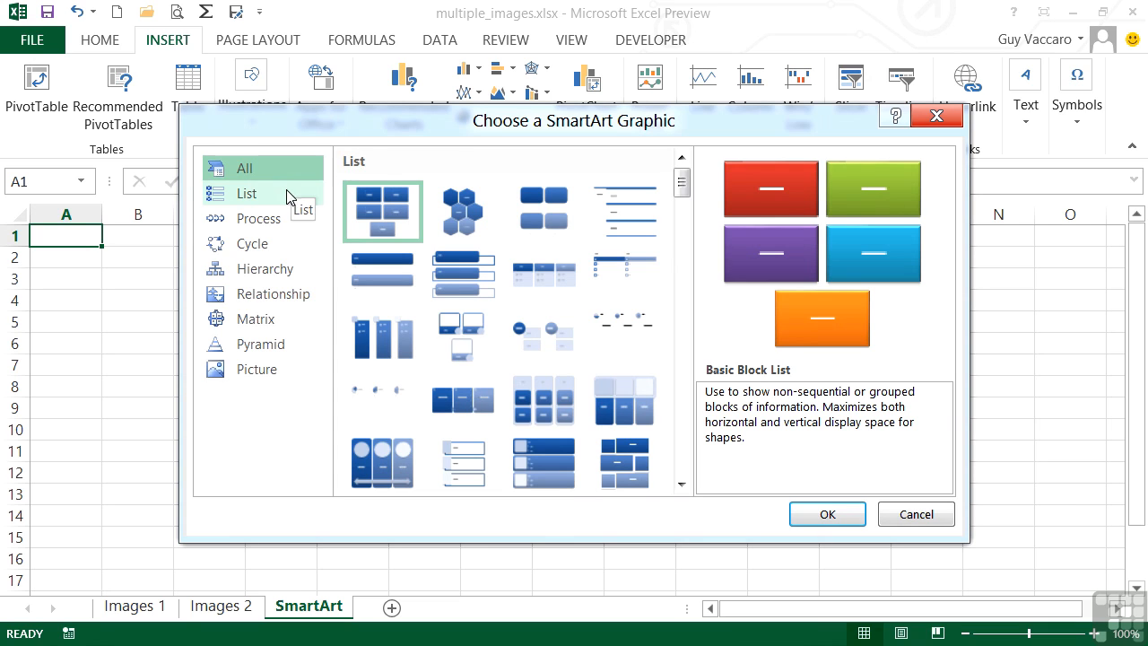
Examine the SmartArt layouts in the List, Process, Cycle, Hierarchy, Relationship, Matrix, Pyramid and Picture categories.
left_click(257, 198)
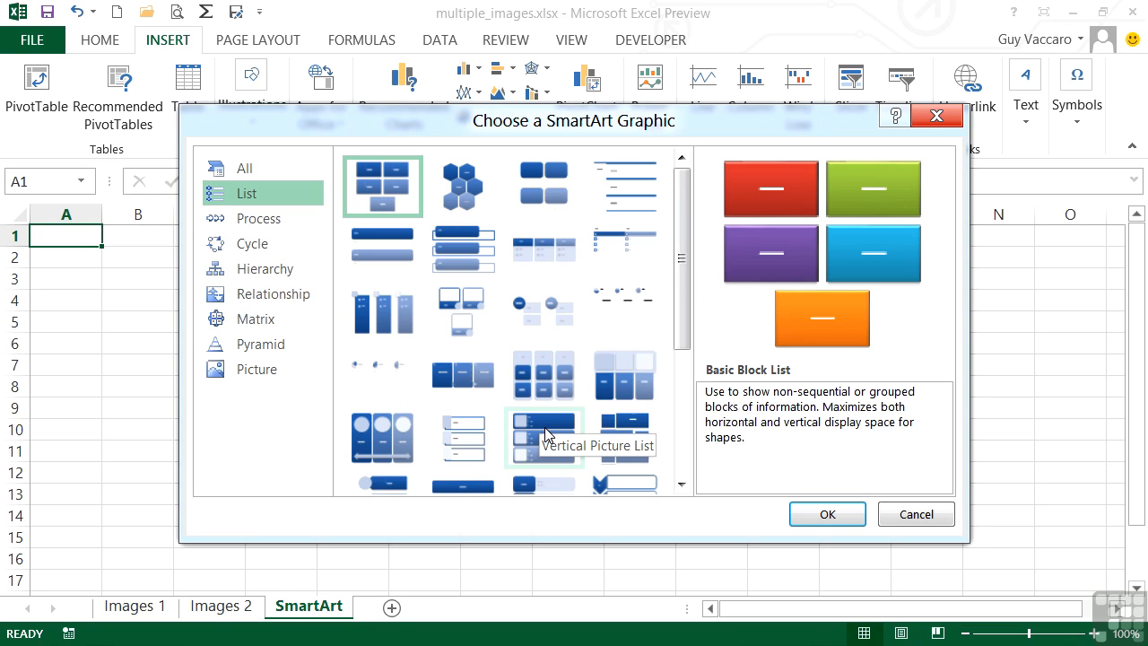
left_click(270, 225)
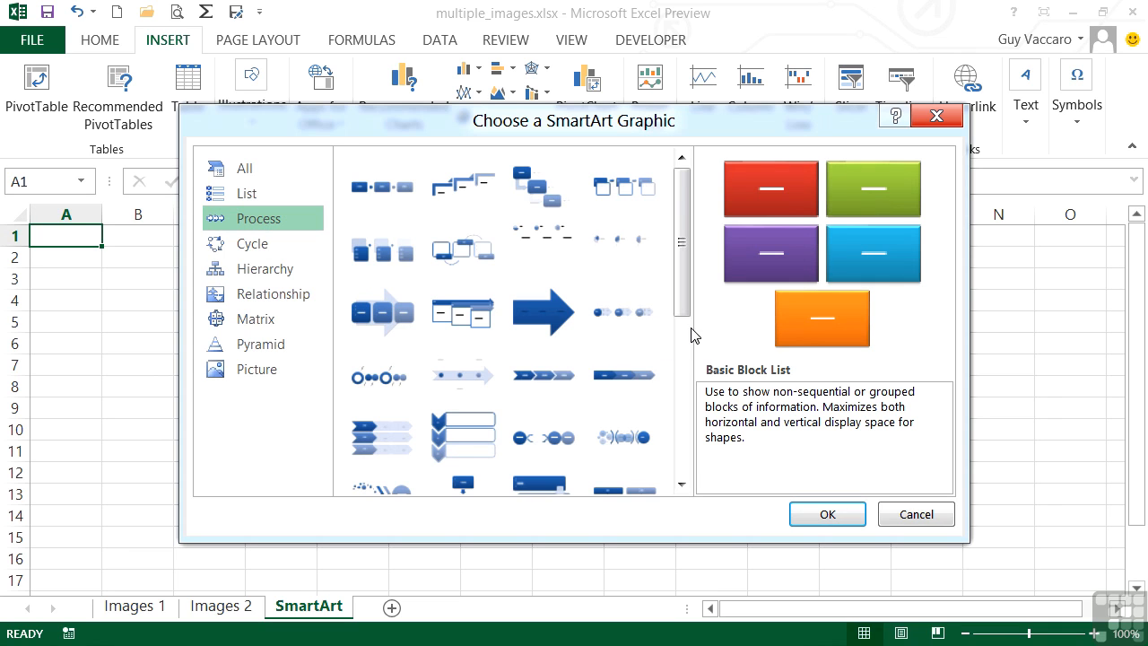
mouse_move(685, 313)
left_mouse_down()
mouse_move(683, 406)
mouse_move(687, 313)
left_mouse_up()
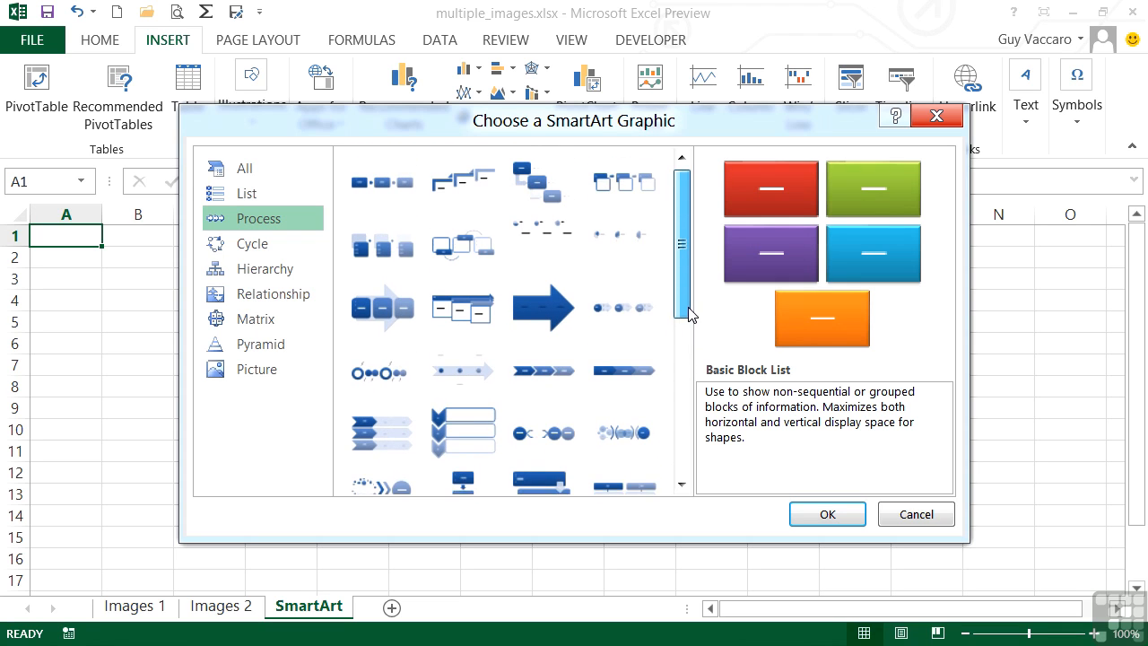
left_click(253, 248)
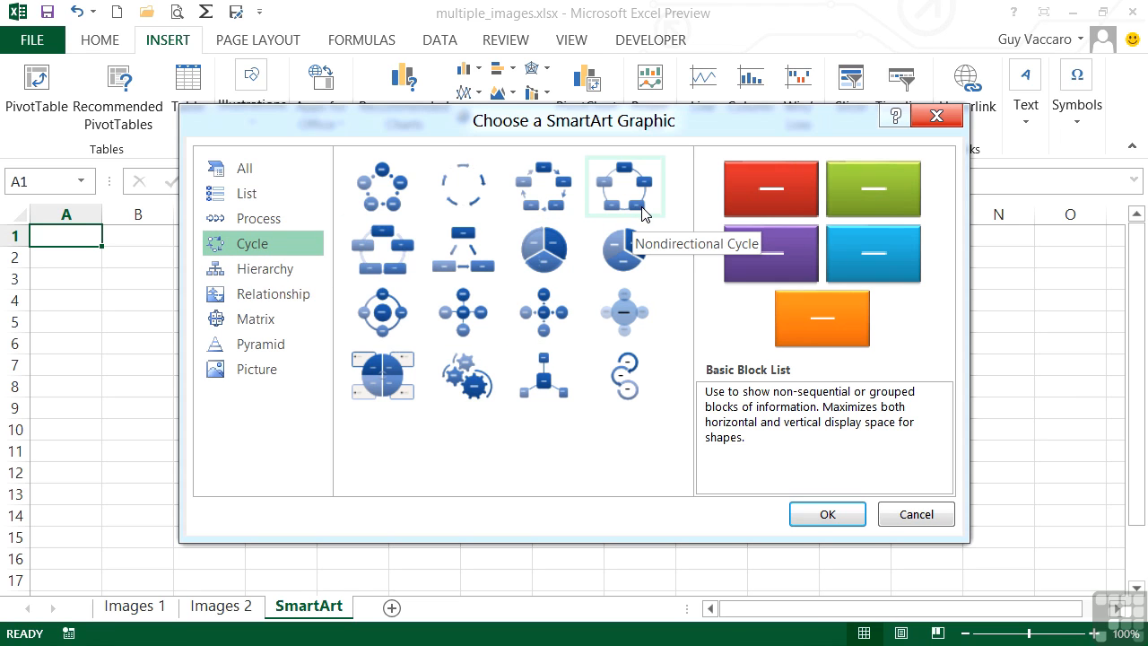
left_click(239, 273)
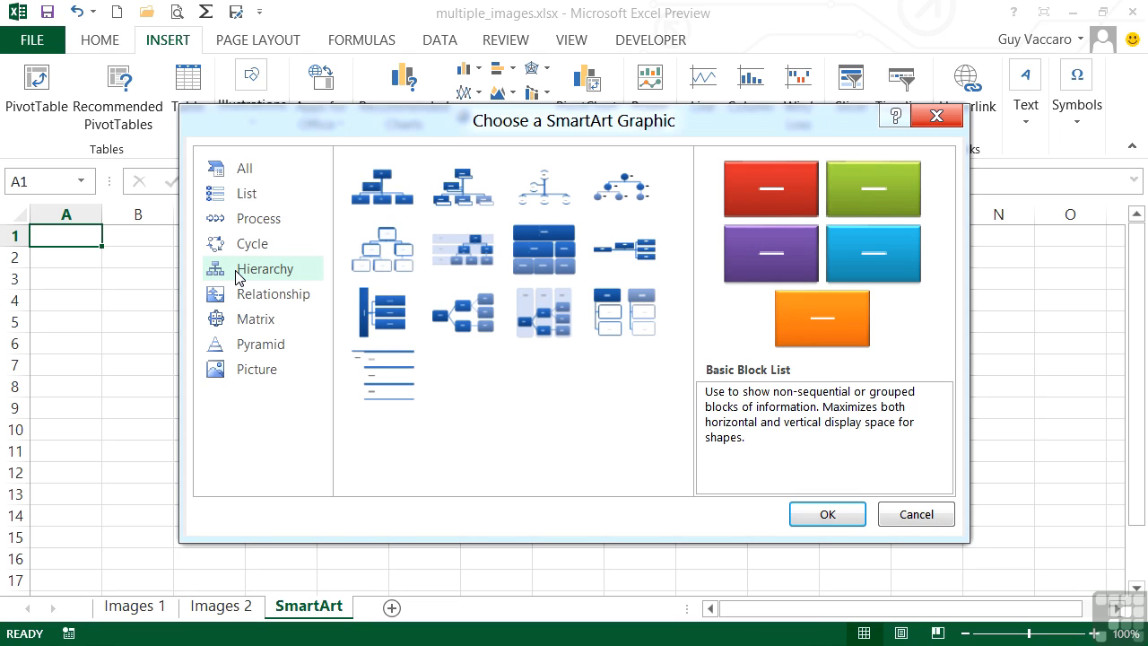
left_click(250, 303)
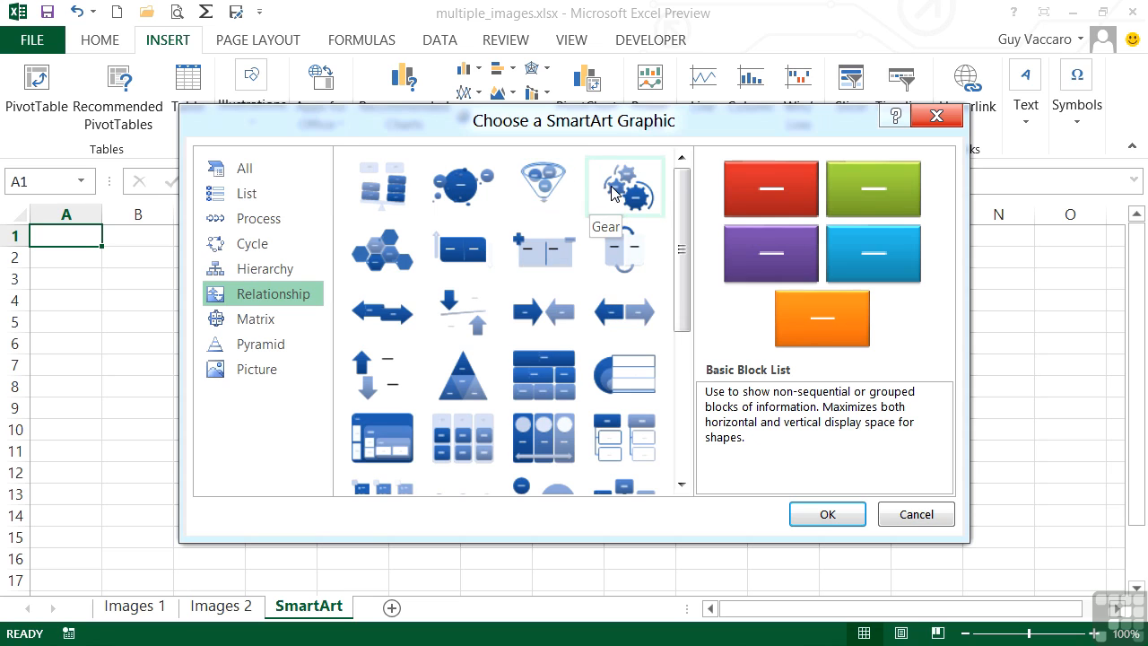
left_click(265, 319)
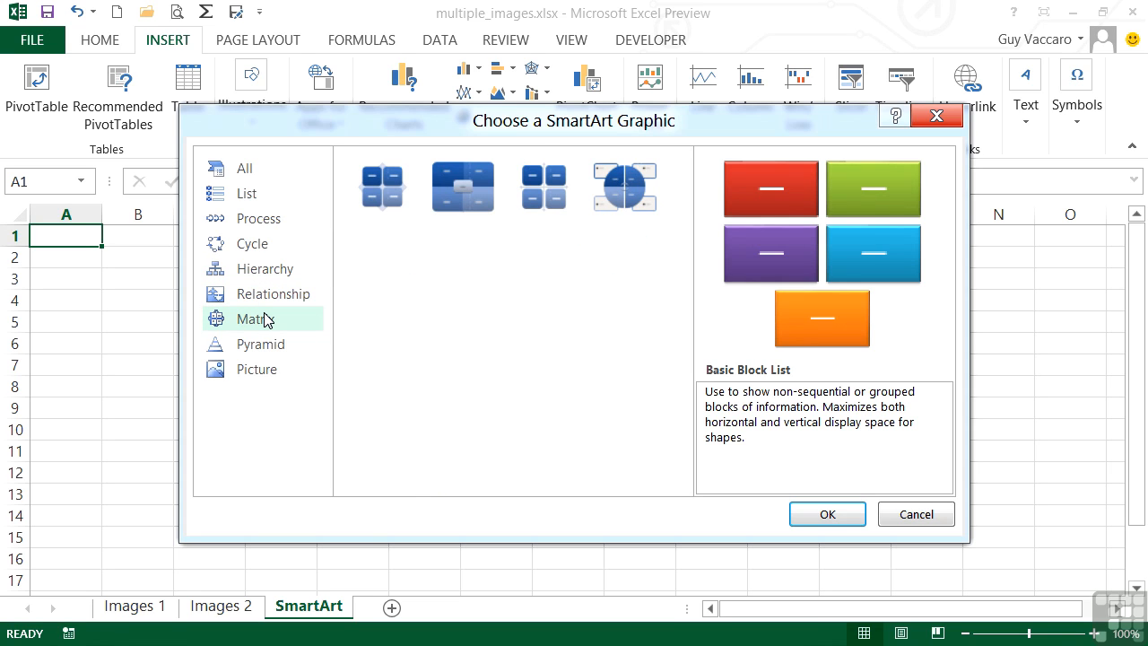
left_click(269, 350)
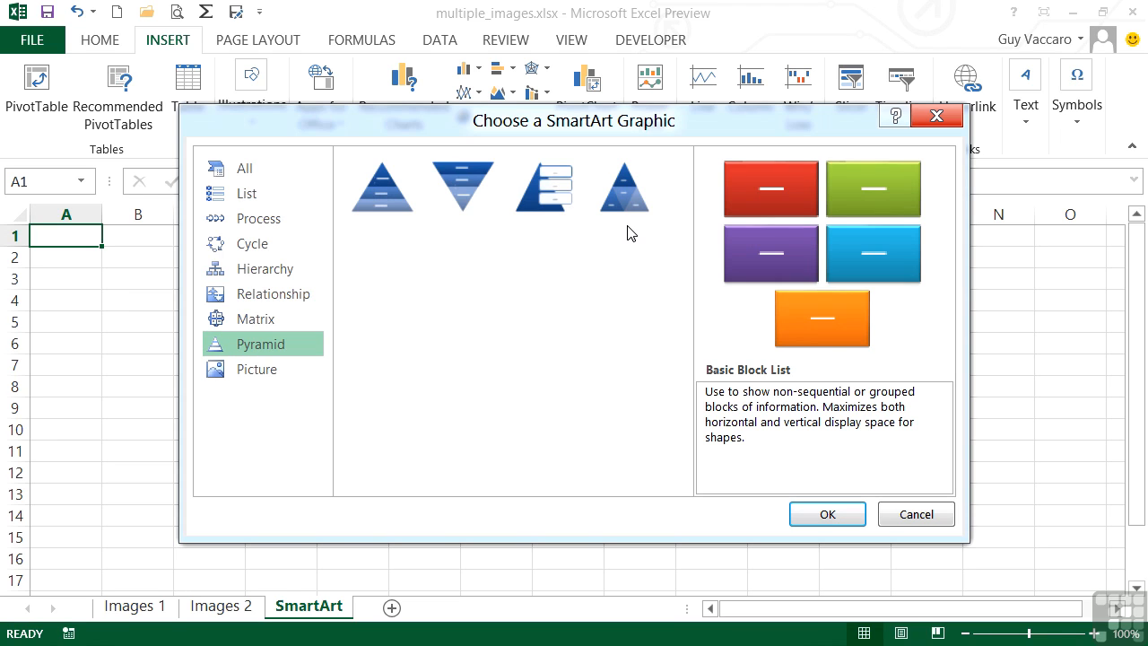
left_click(271, 373)
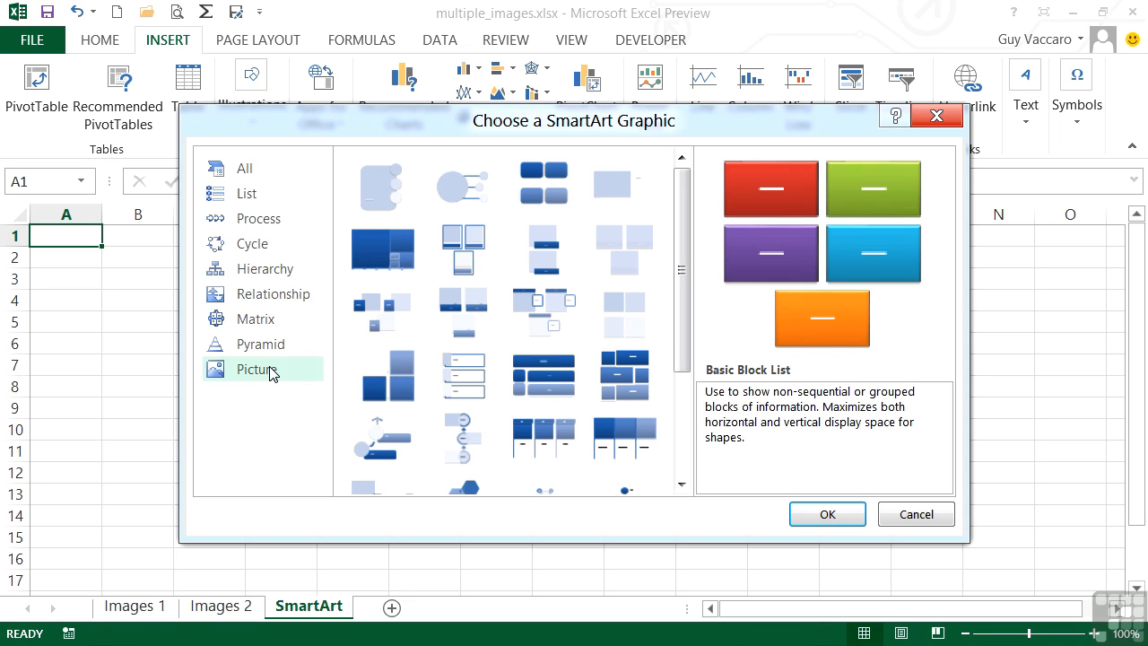
Insert a Basic Cycle graphic, chosen from the complete set of SmartArt layouts.
left_click(264, 172)
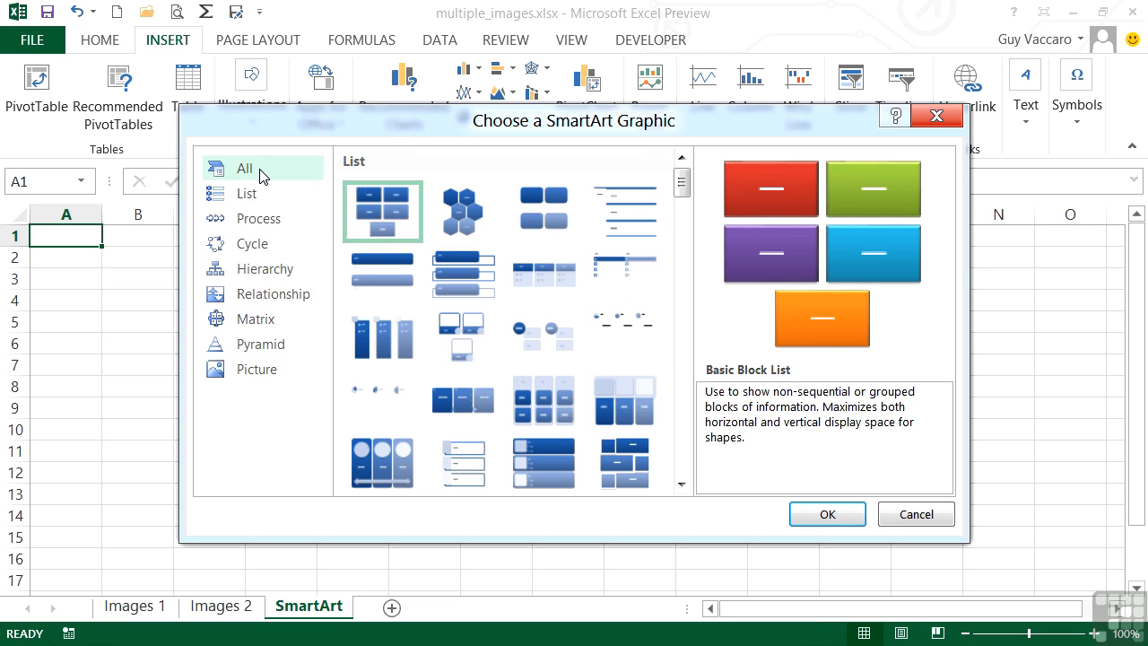
left_click_drag(682, 185, 689, 317)
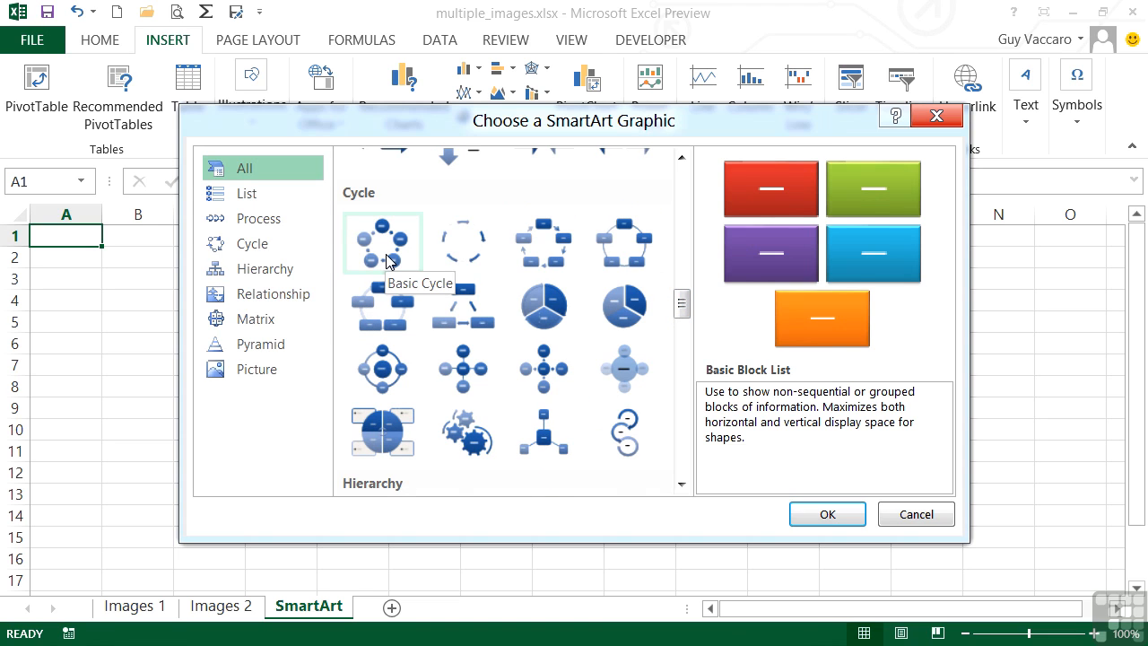
left_click(387, 260)
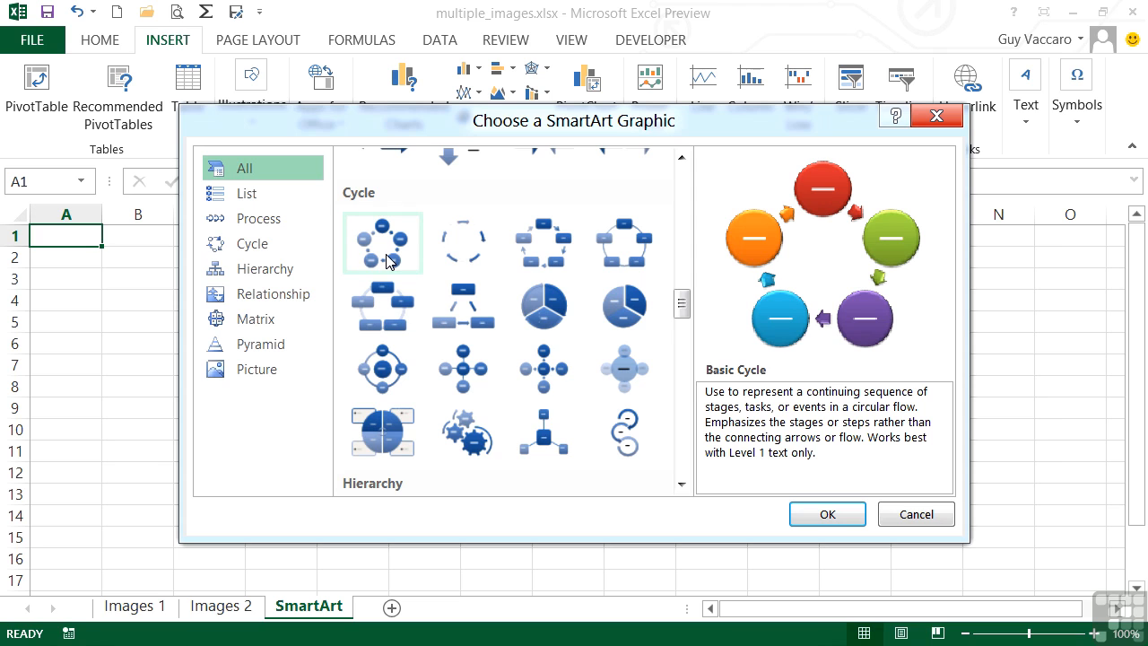
left_click(828, 515)
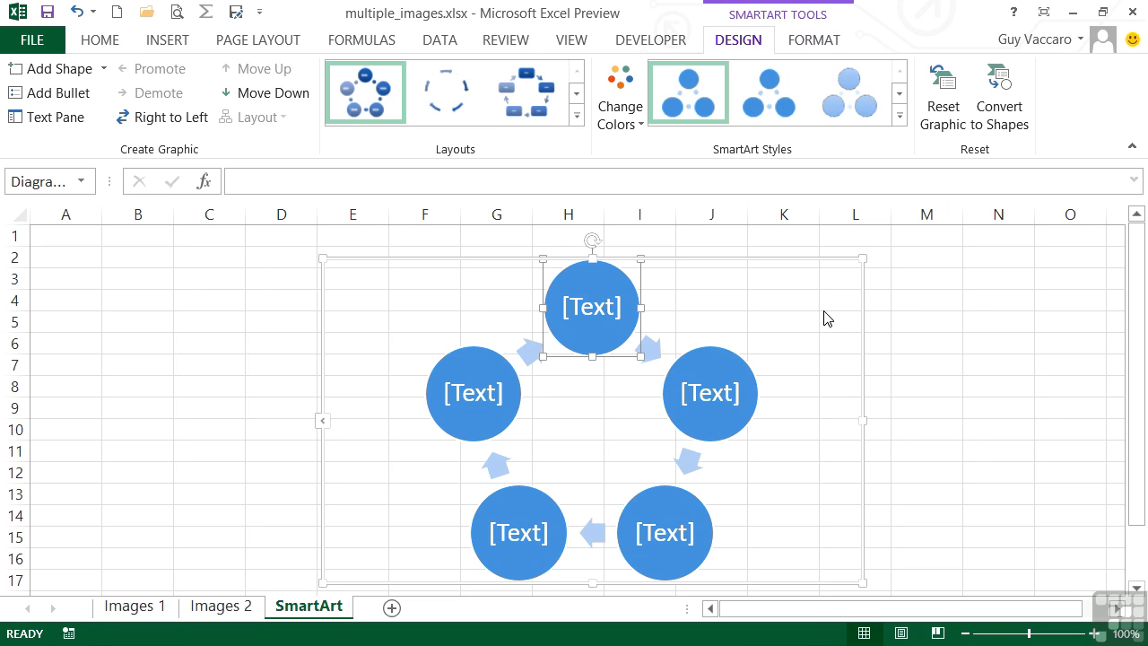
Resize and reposition the cycle graphic so it spans about columns E to J and rows 1 to 16.
left_click_drag(861, 261, 903, 240)
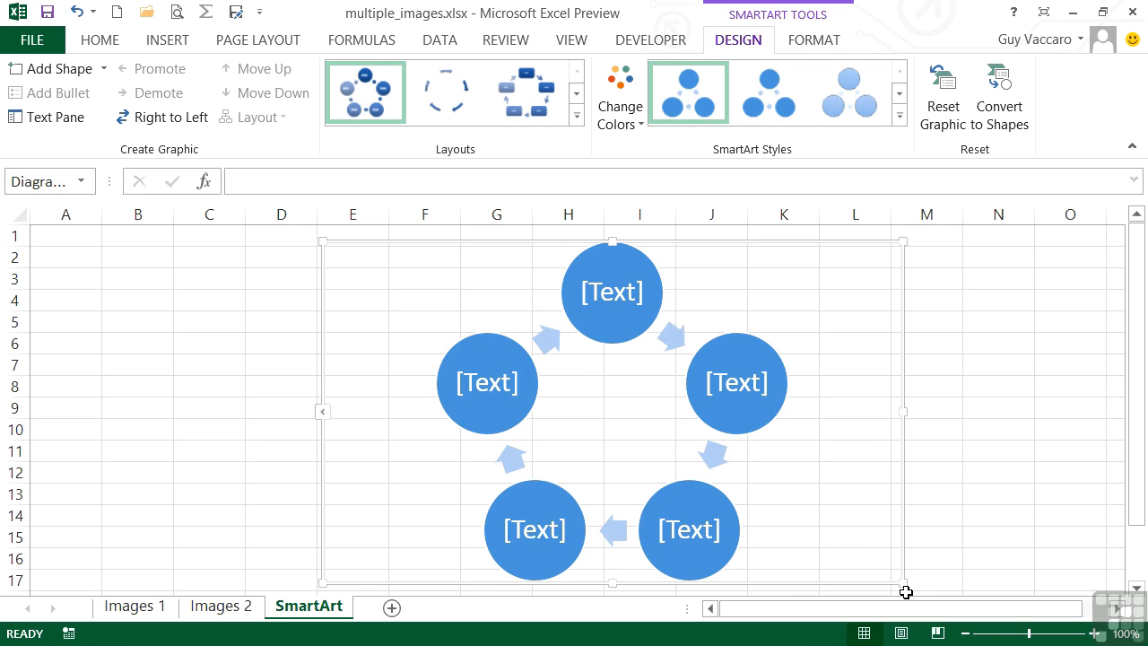
mouse_move(903, 586)
left_mouse_down()
mouse_move(745, 454)
mouse_move(906, 588)
left_mouse_up()
scroll(808, 506, "up", 2)
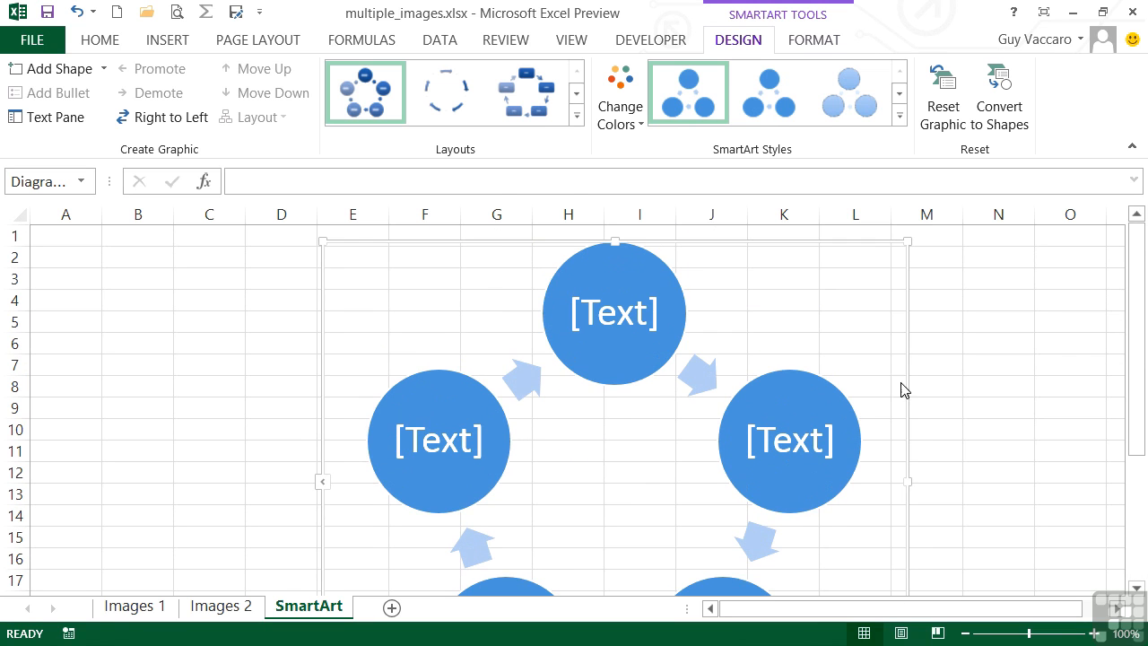
left_click_drag(905, 238, 816, 314)
left_click_drag(711, 314, 713, 236)
left_click_drag(819, 234, 719, 326)
left_click_drag(669, 326, 691, 243)
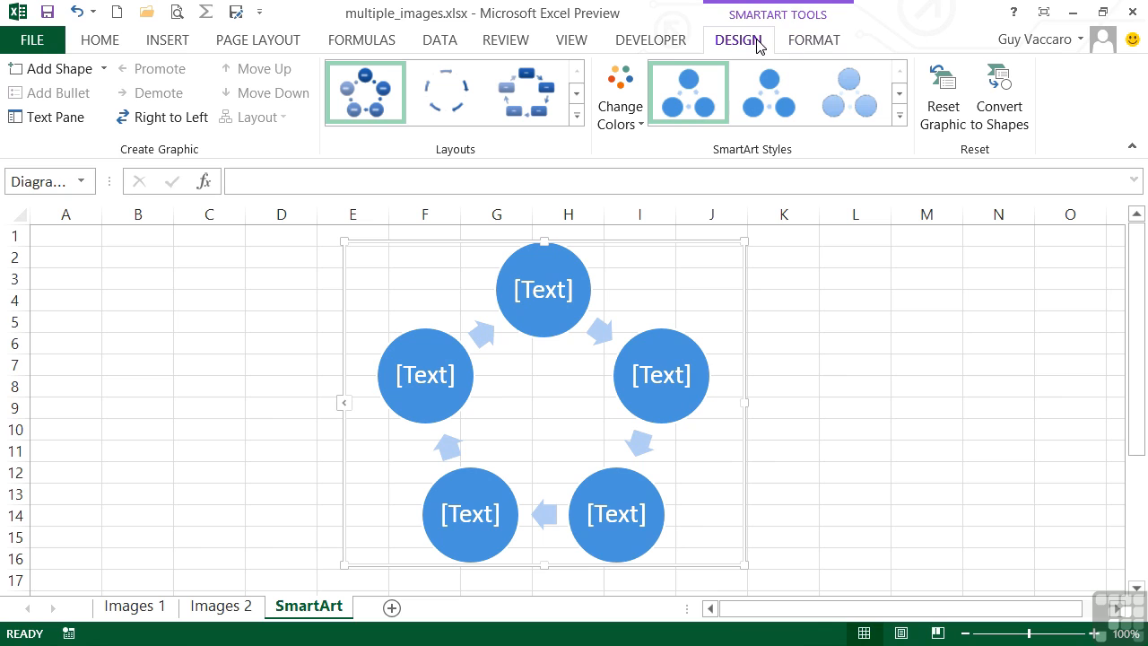
Review the graphic's formatting options and preview alternative cycle layouts, keeping Basic Cycle.
left_click(811, 42)
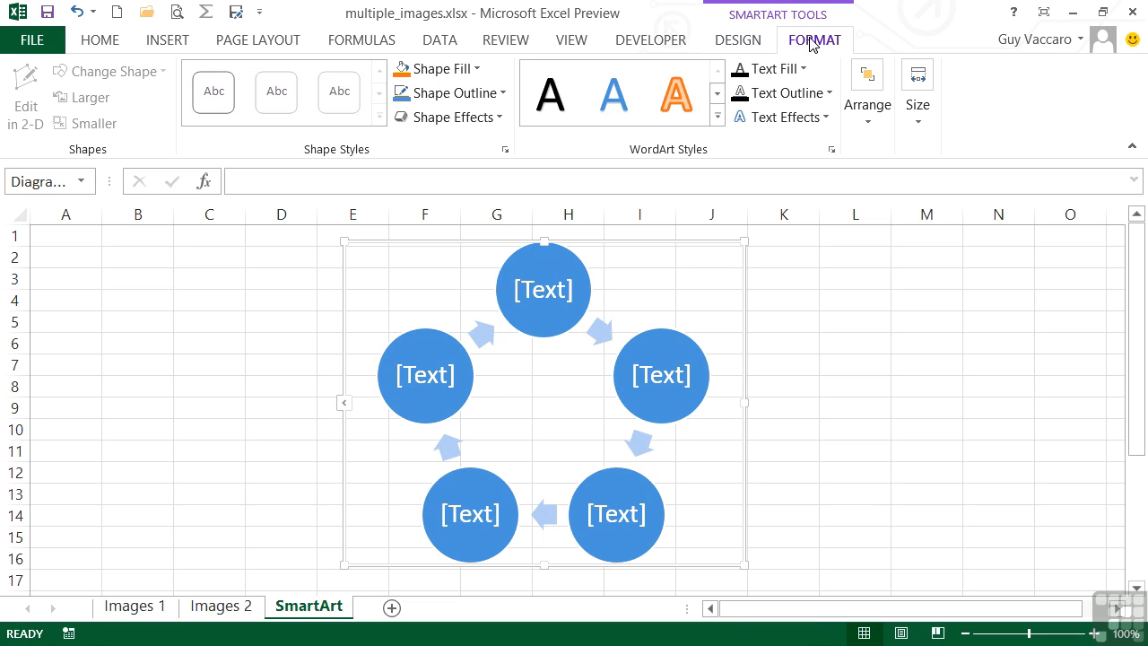
left_click(738, 40)
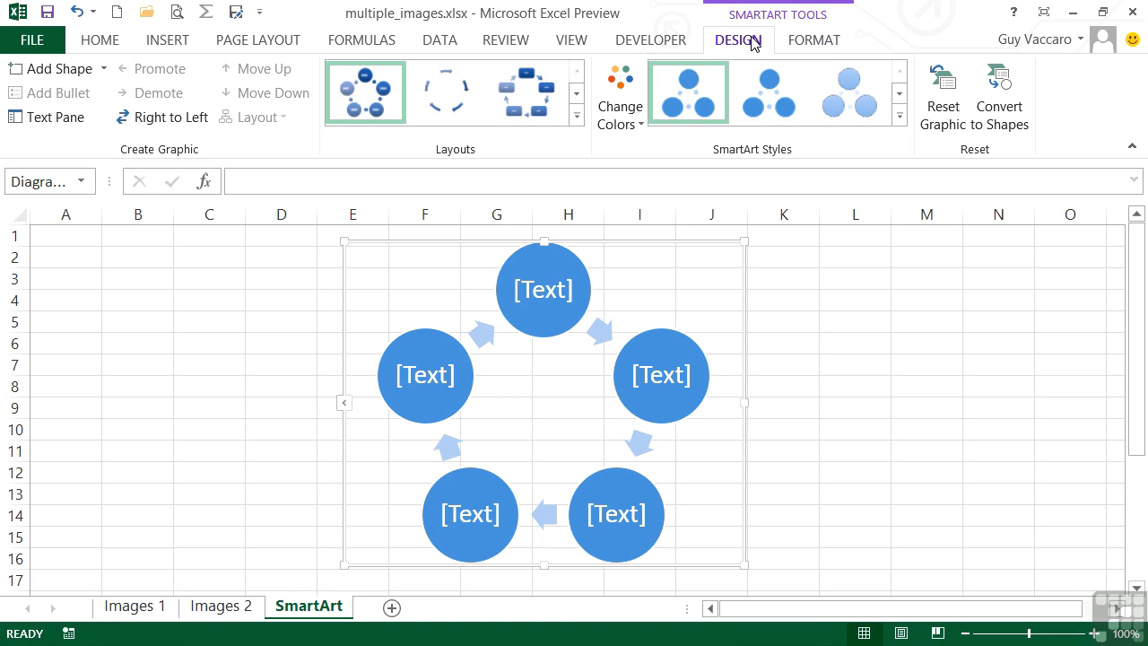
left_click(578, 117)
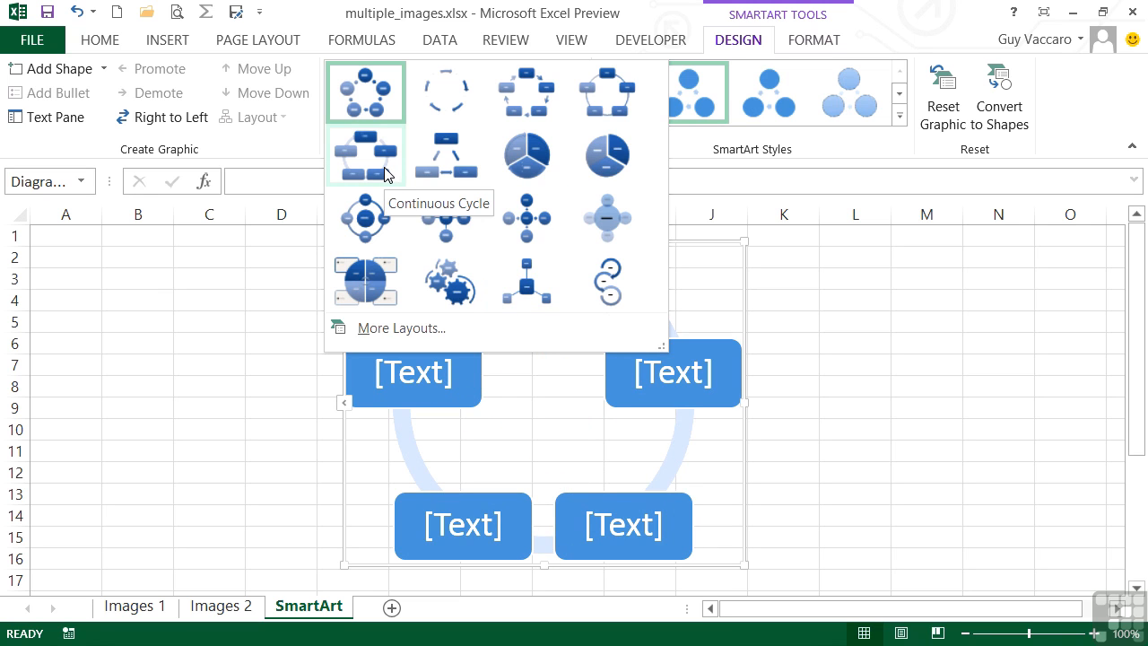
left_click(384, 97)
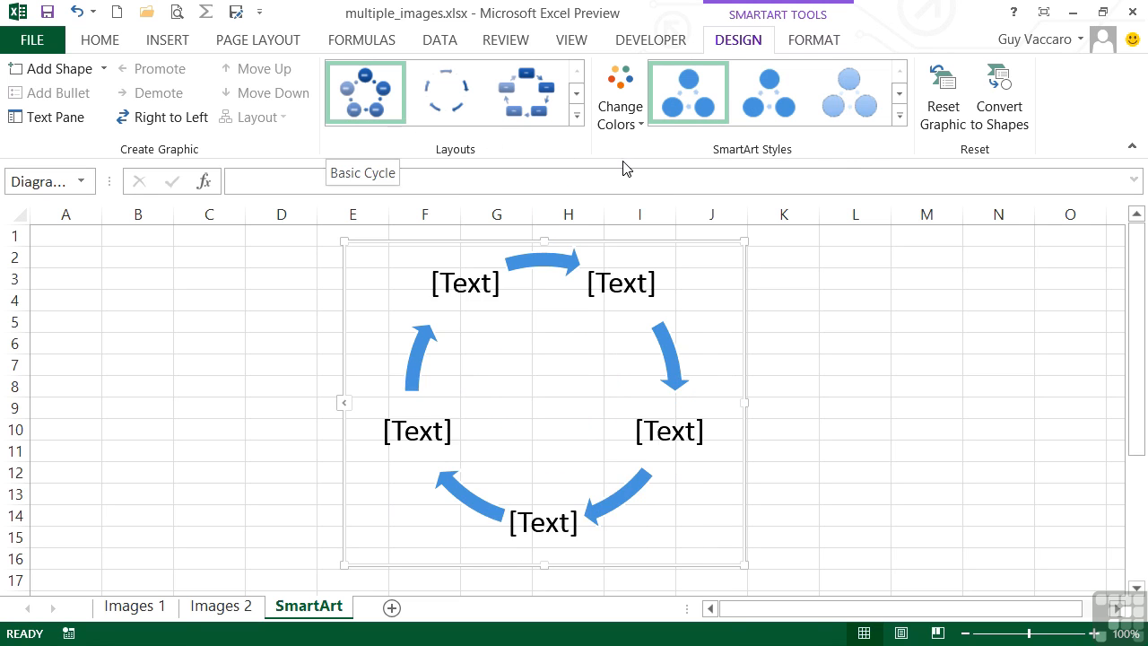
Apply the last 3-D style, with thick tilted discs, to the cycle graphic and recolour it with the first Colorful option.
left_click(900, 114)
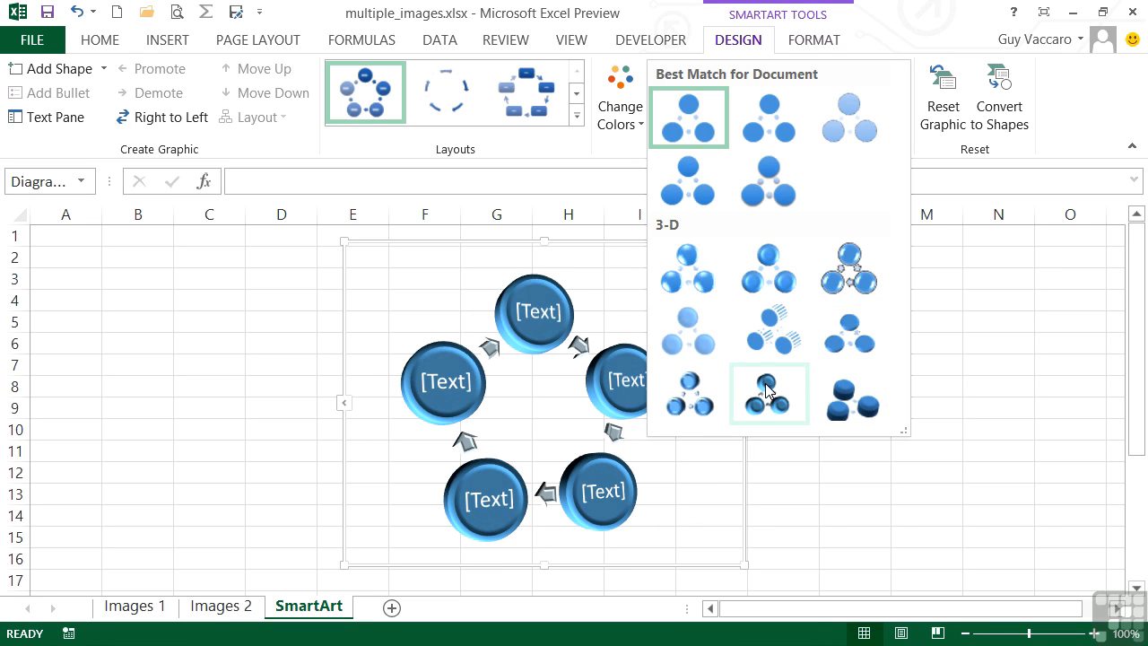
left_click(710, 399)
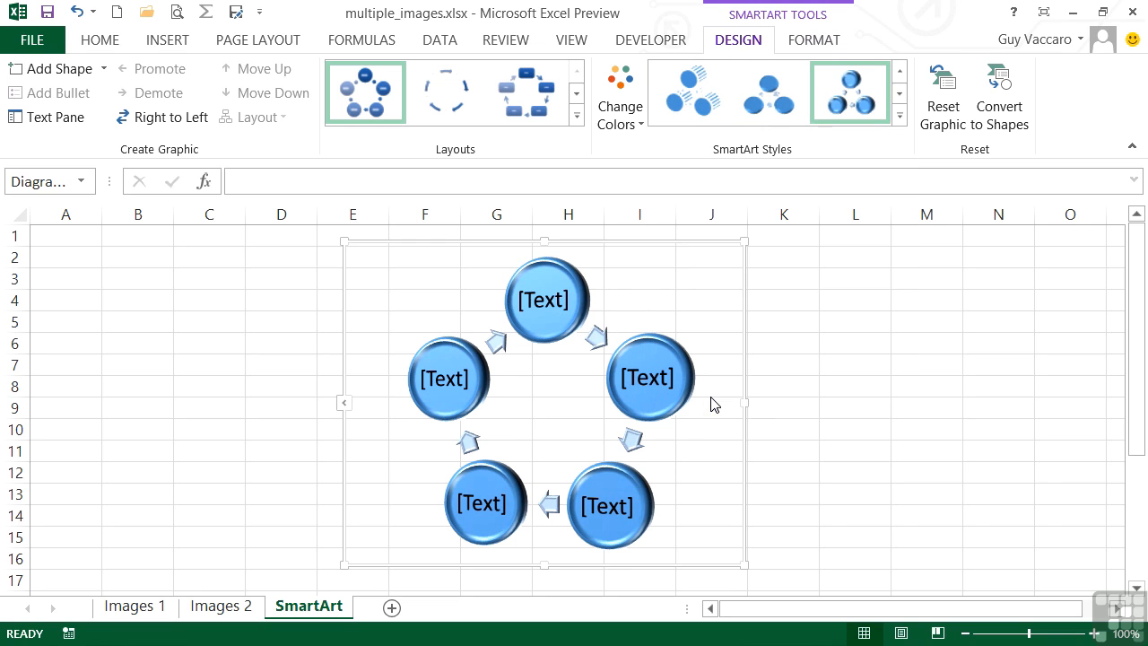
left_click(900, 115)
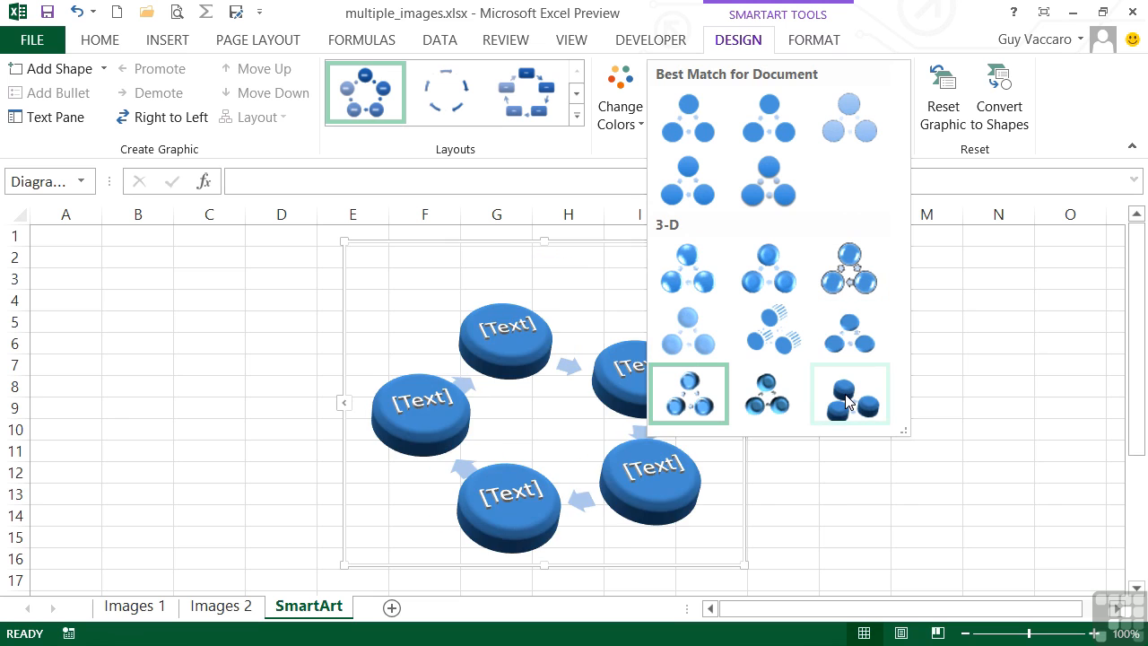
left_click(846, 403)
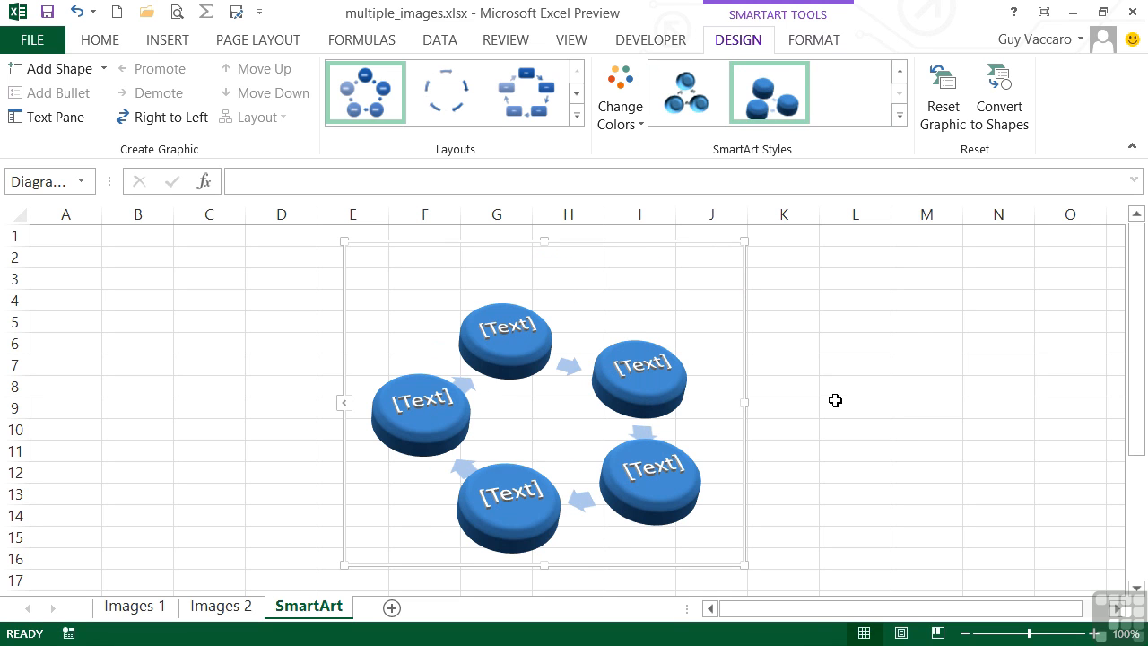
left_click(642, 127)
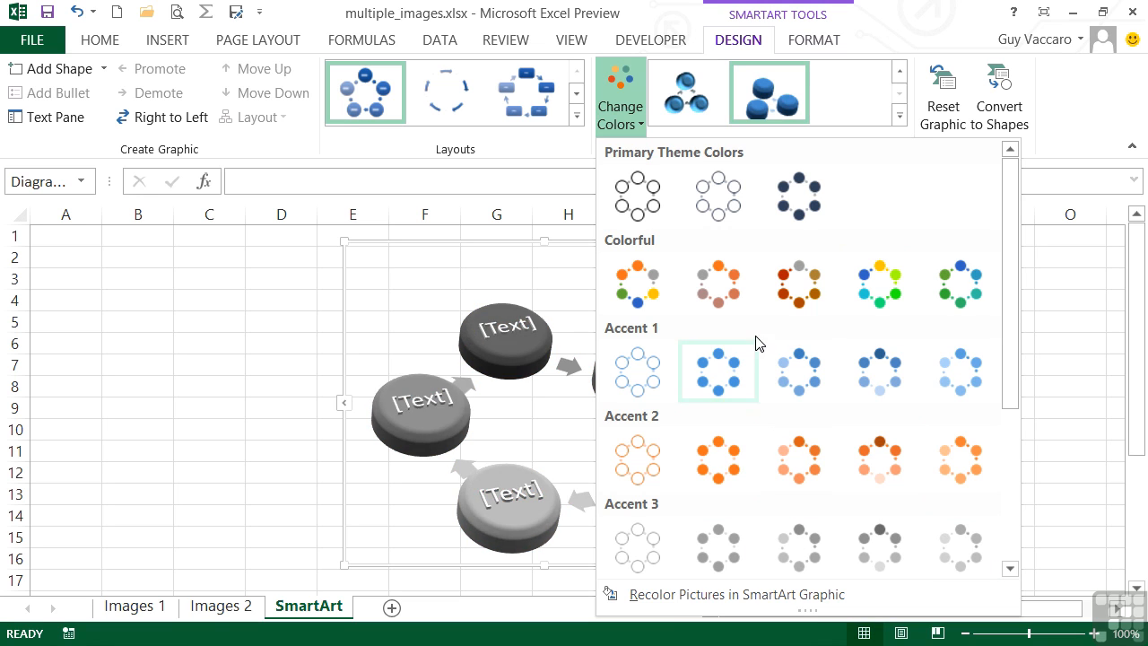
left_click(658, 294)
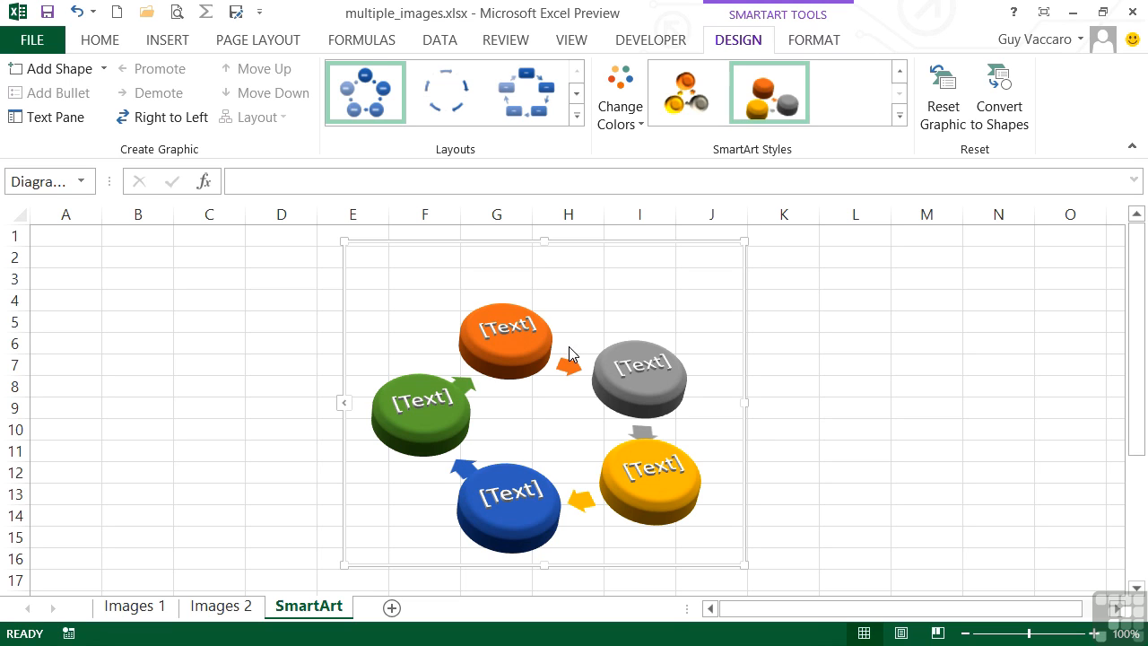
Label the orange, grey, yellow and blue discs Bananas, Pears, Apples and Kiwis respectively.
left_click(505, 329)
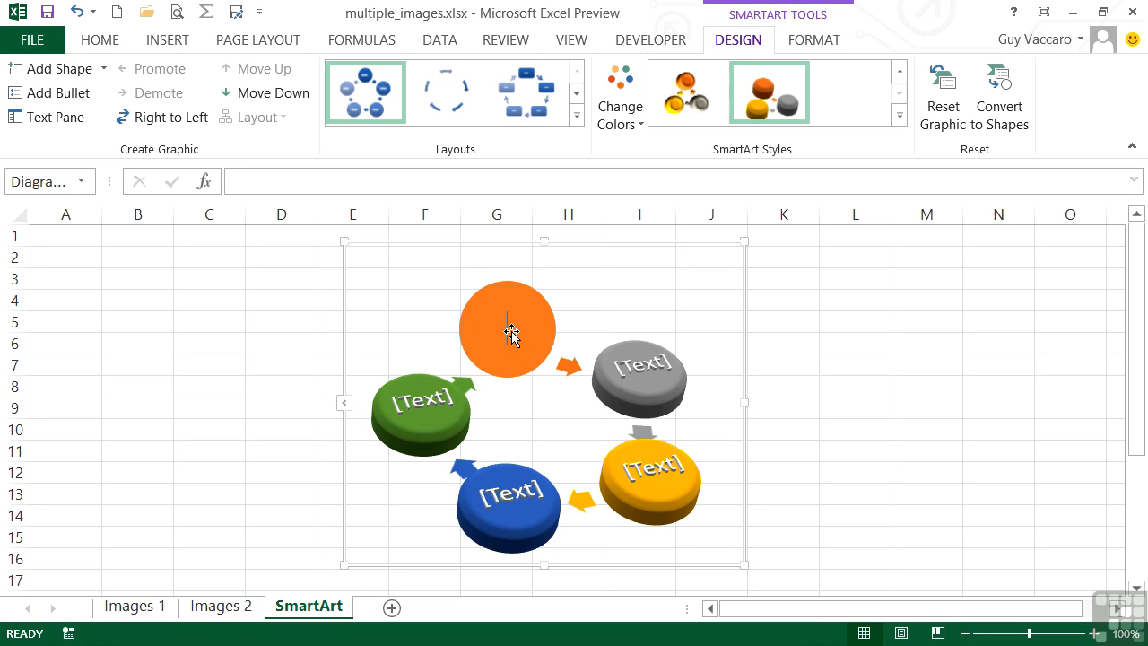
type("Ban")
type("anas")
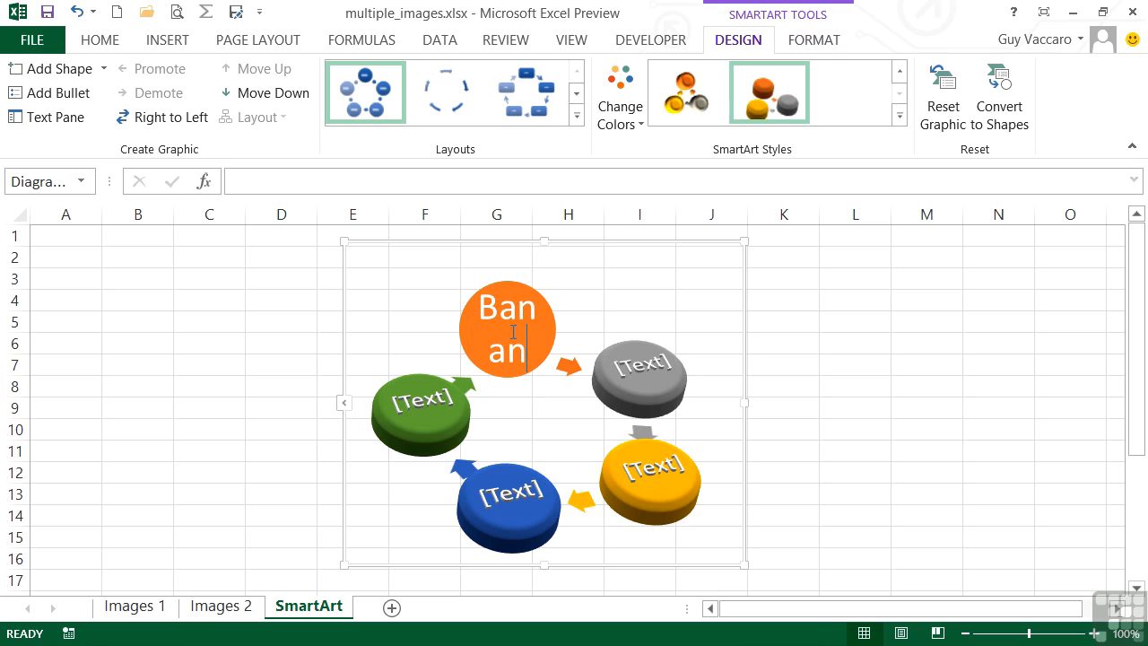
left_click(643, 364)
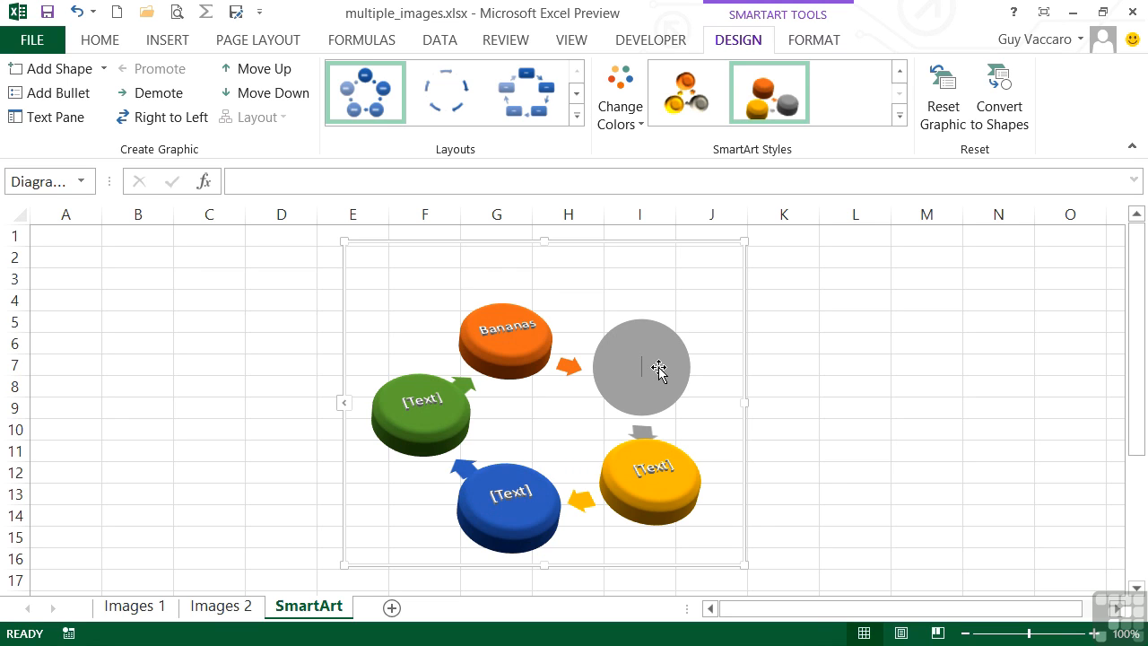
type("Pears")
left_click(649, 468)
type("Apples")
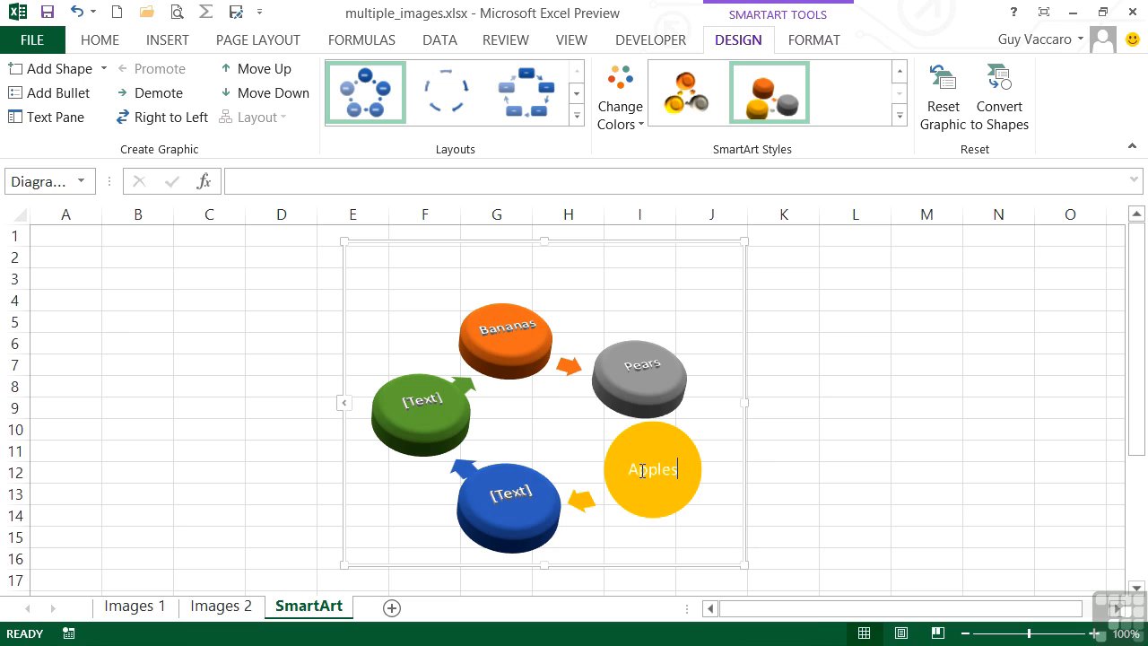
left_click(527, 495)
type("Kiwis")
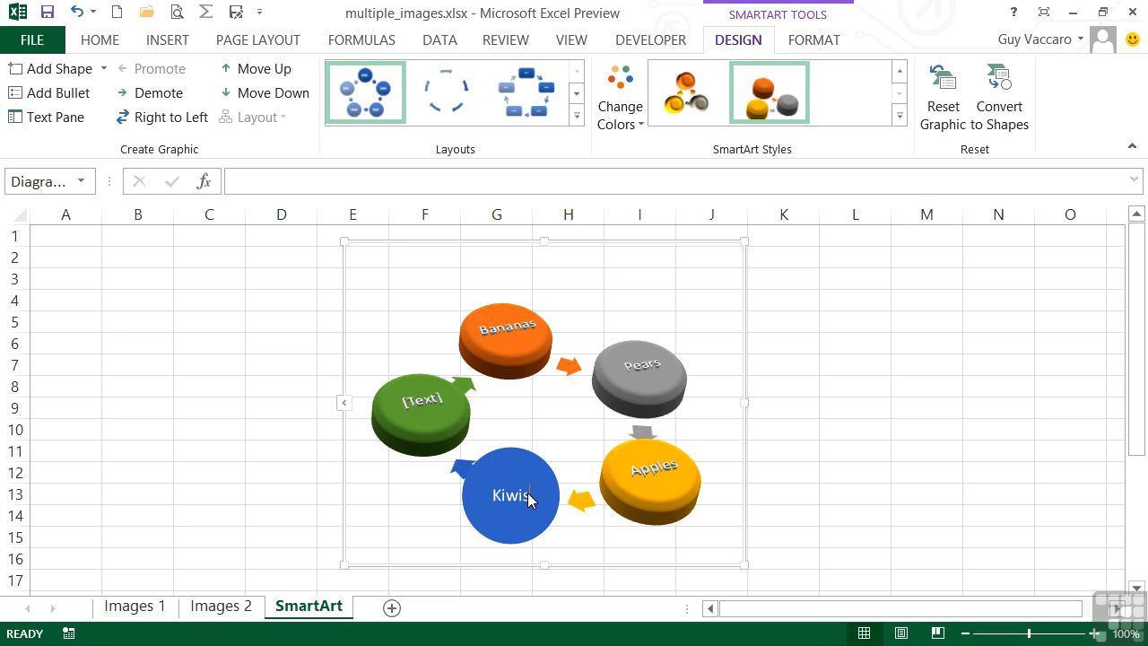
left_click(512, 436)
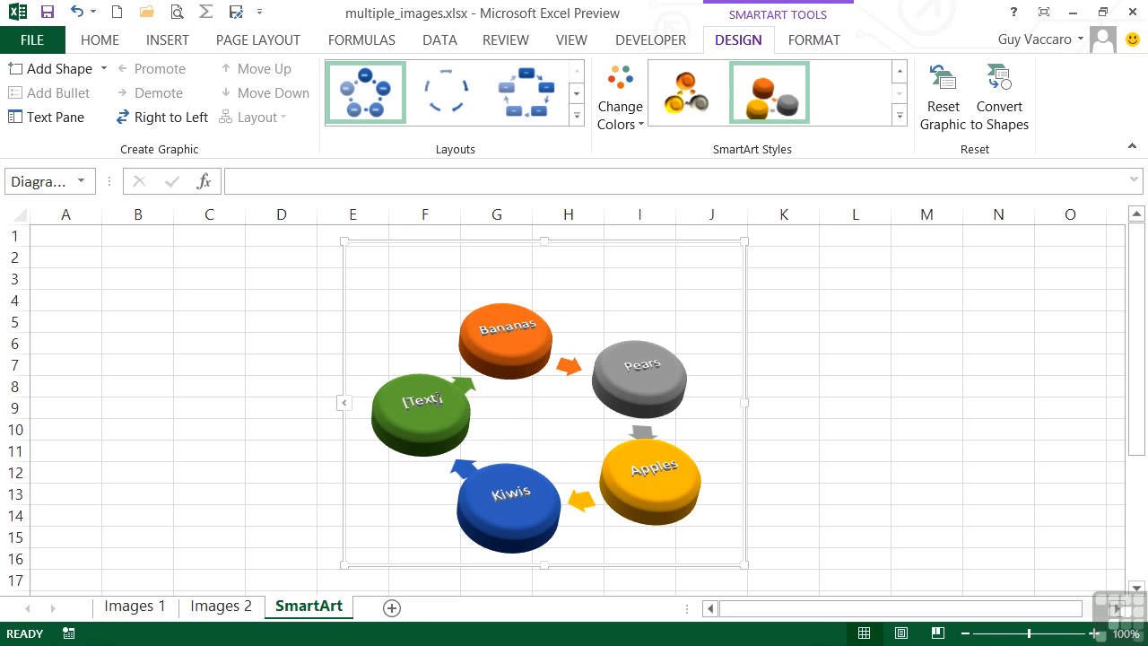
Label the remaining green disc Strawberries through the graphic's text pane, and close the pane.
left_click(345, 406)
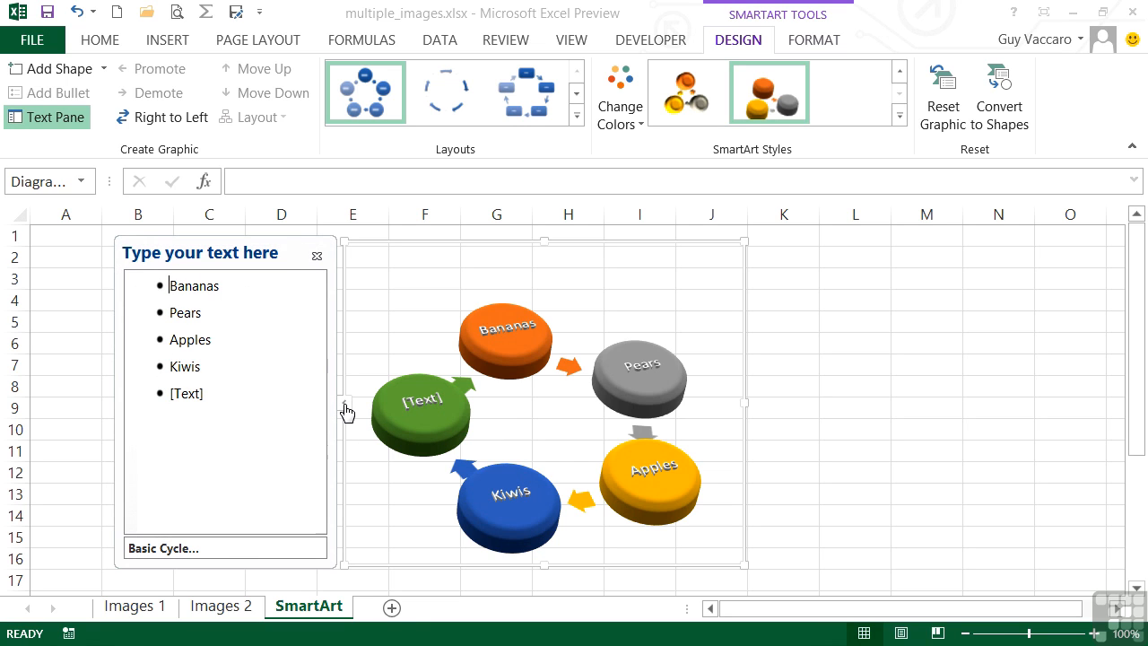
left_click(211, 394)
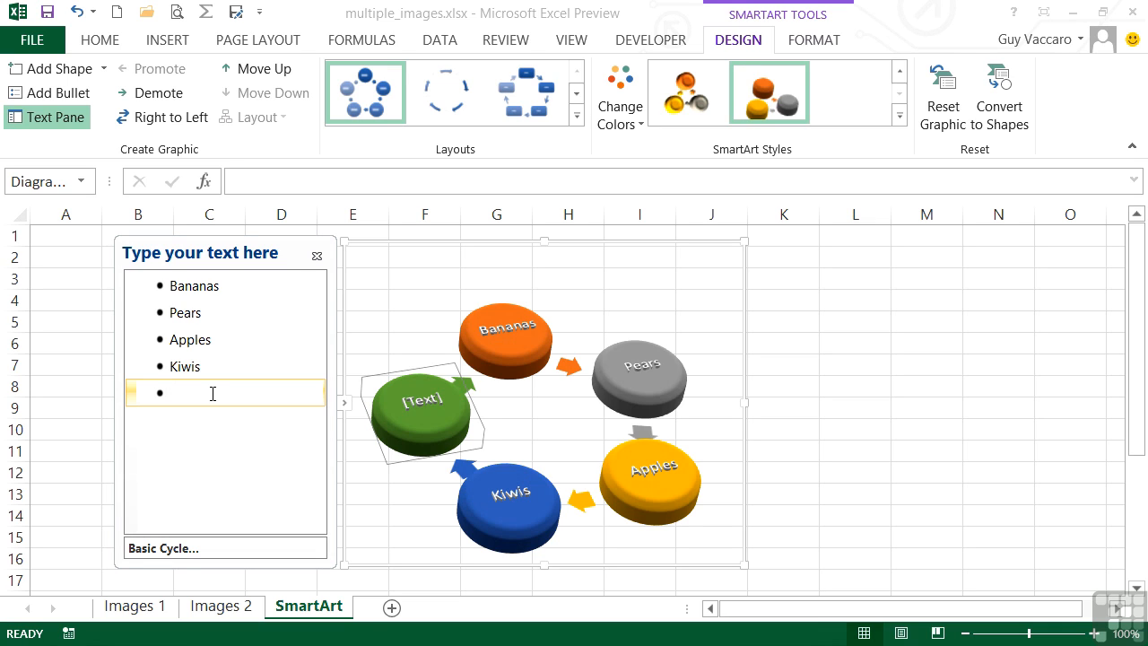
type("Strawberries")
key("Up")
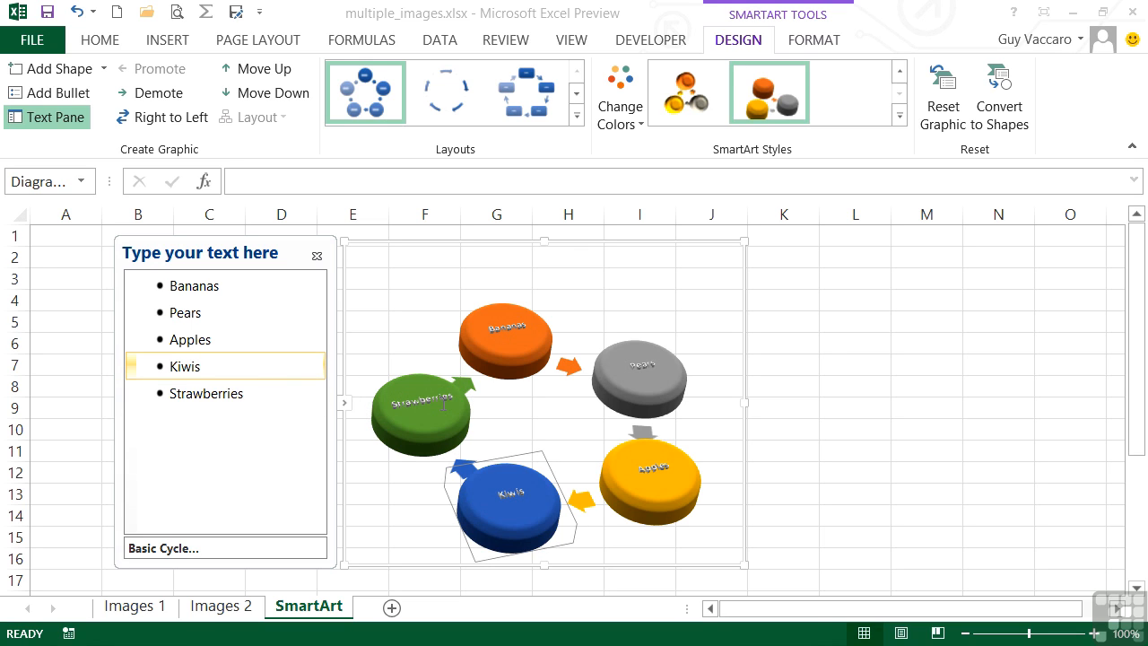
left_click(317, 256)
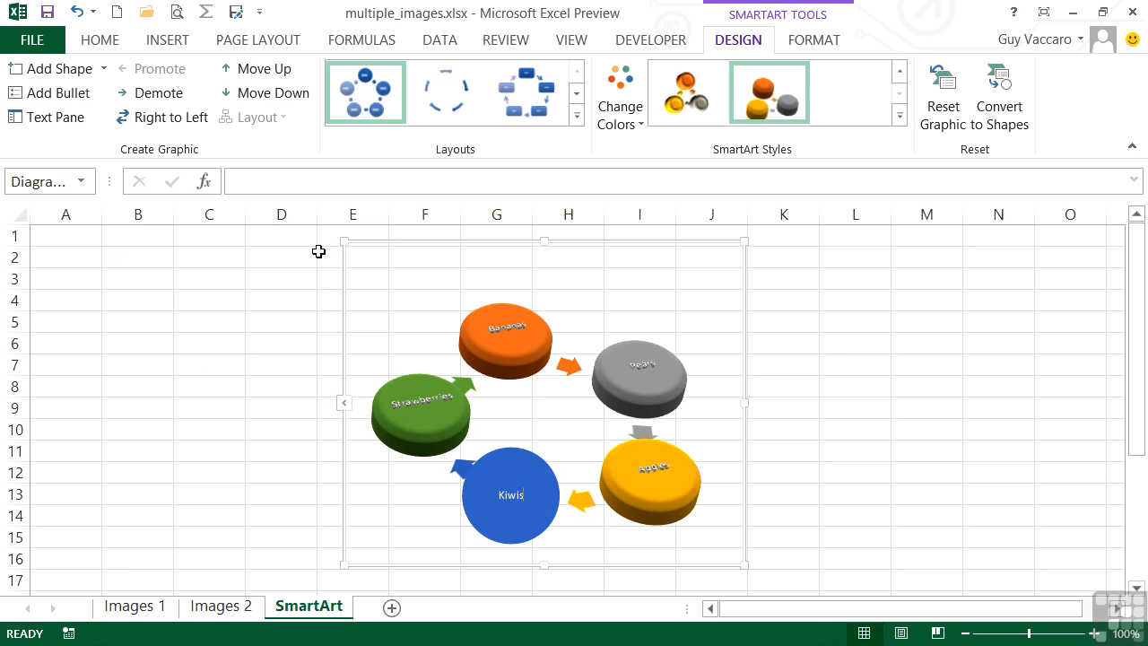
Reopen the text pane and move the Pears entry down to the end of the list, below Strawberries.
left_click(345, 403)
left_click(259, 395)
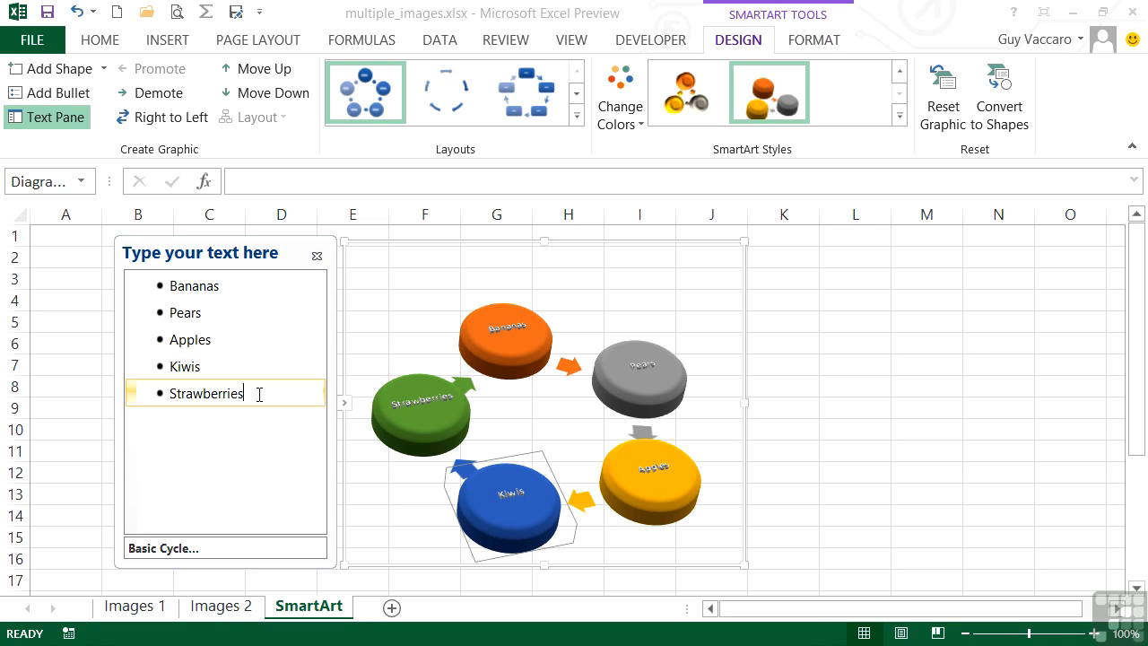
left_click(243, 368)
left_click(240, 340)
left_click(239, 314)
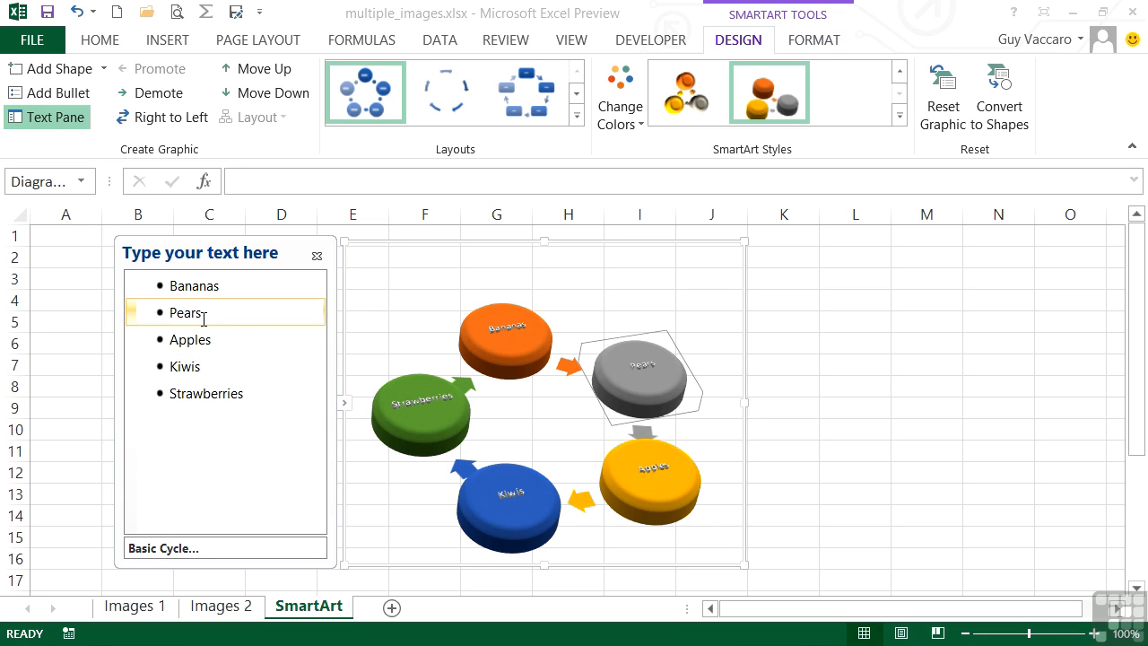
left_click(271, 101)
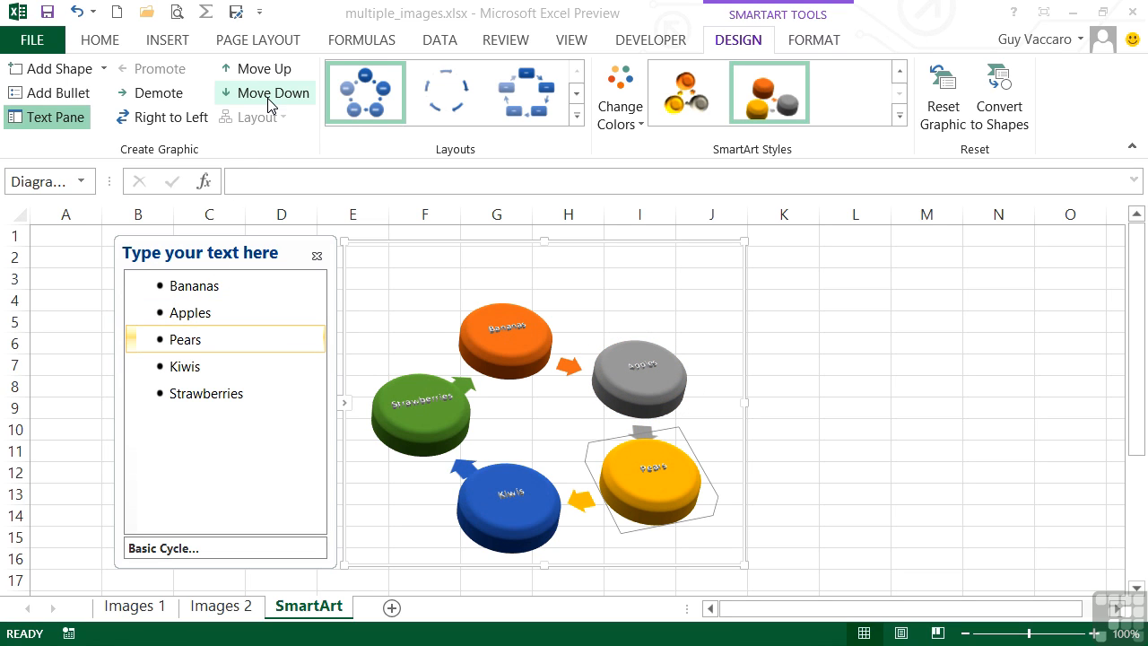
left_click(271, 95)
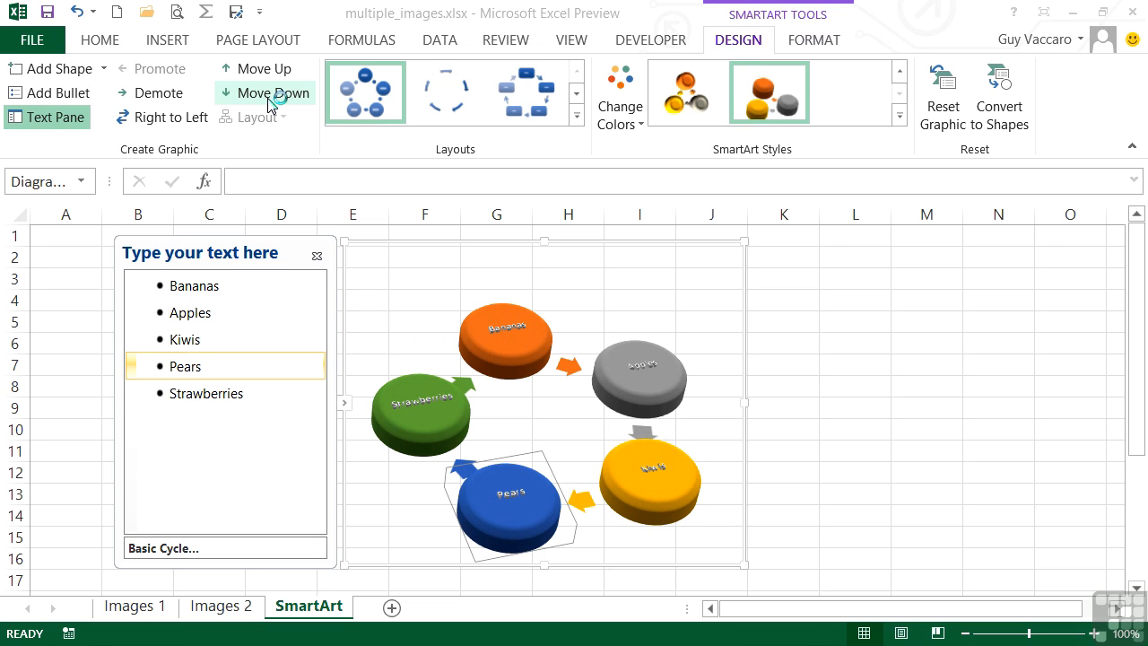
left_click(271, 101)
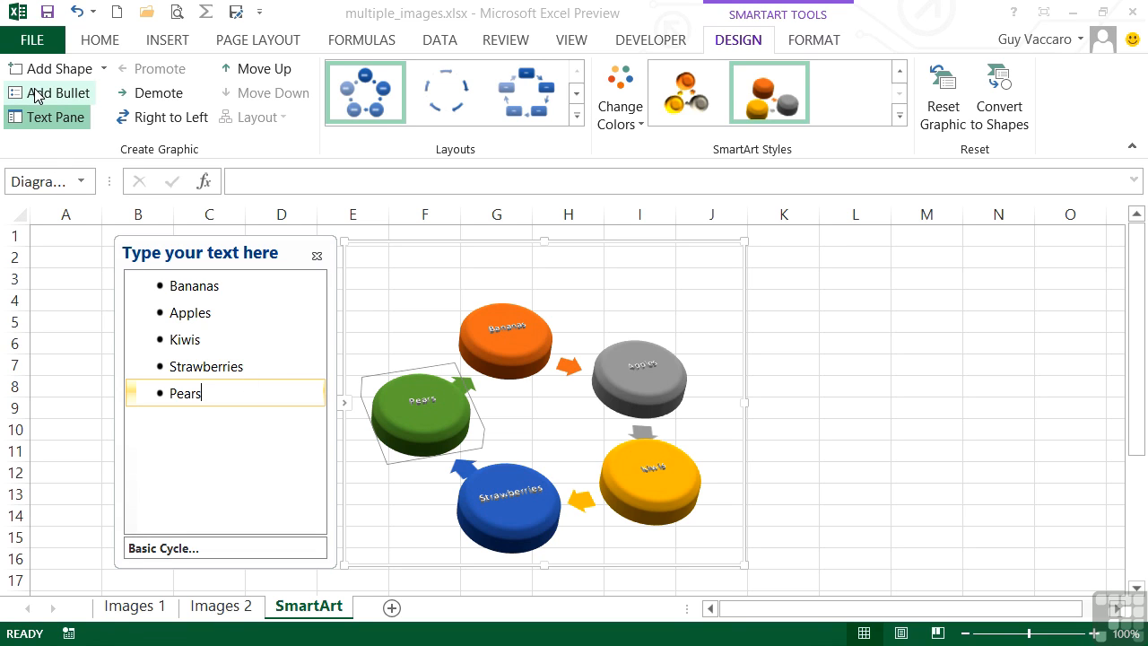
Add a sixth shape labelled Tomato after Pears, and remove it again.
left_click(57, 72)
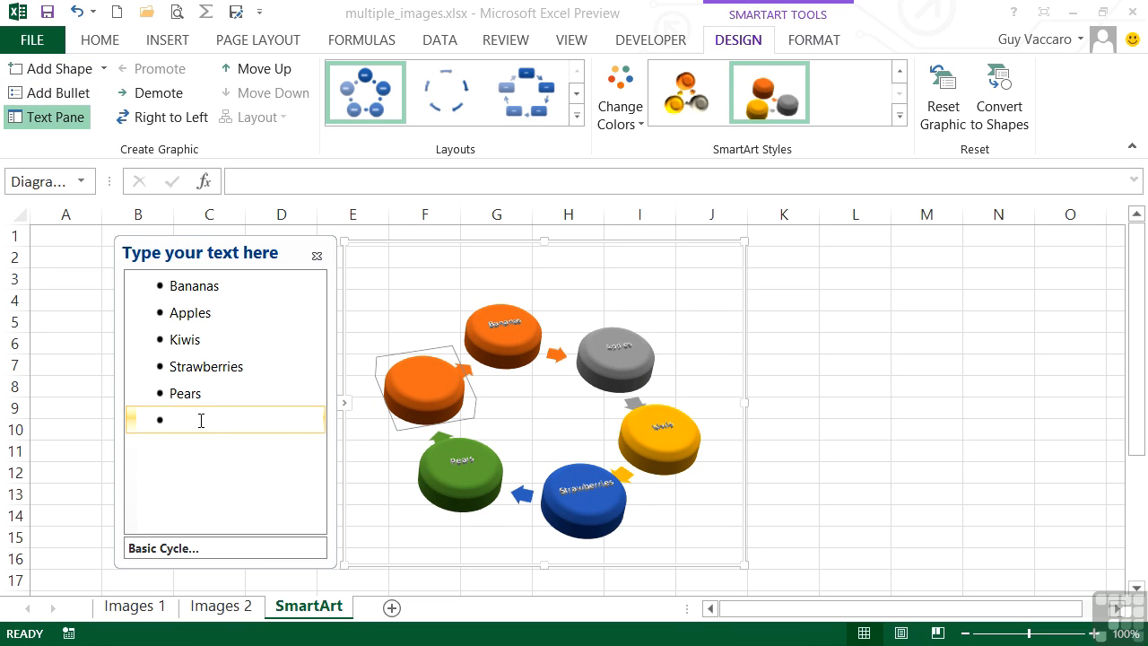
type("Tomato")
key("BackSpace")
key("BackSpace")
key("BackSpace")
key("BackSpace")
key("BackSpace")
key("BackSpace")
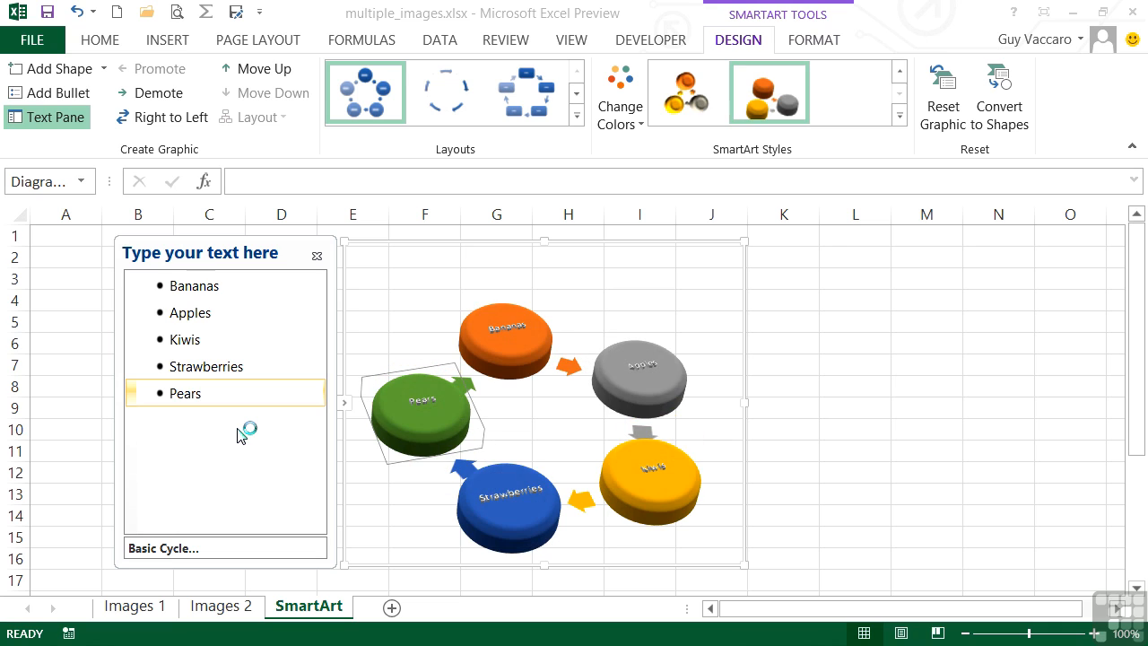
Remove the Kiwis entry from the text list and delete the Strawberries disc from the cycle.
double_click(195, 339)
key("BackSpace")
key("BackSpace")
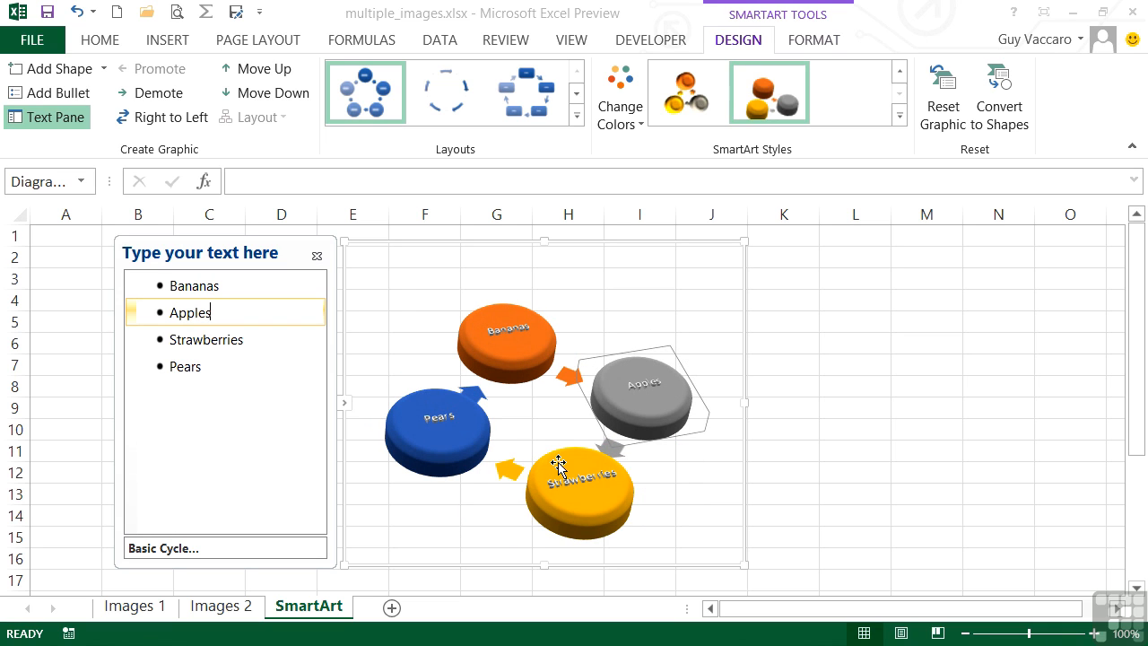
left_click(561, 461)
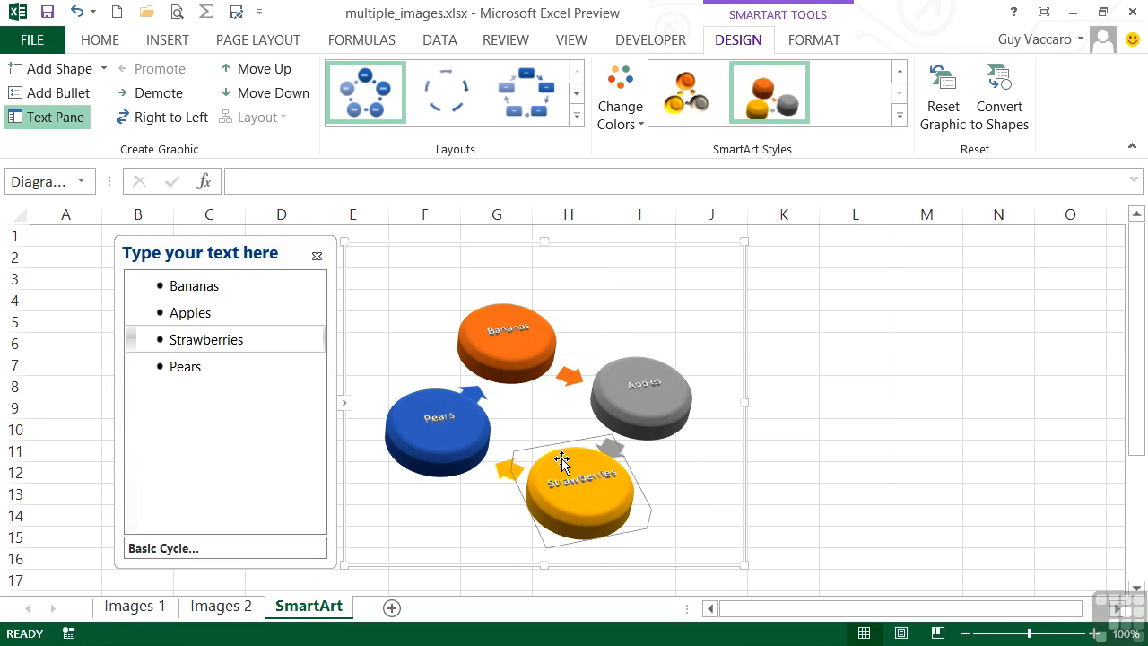
key("Delete")
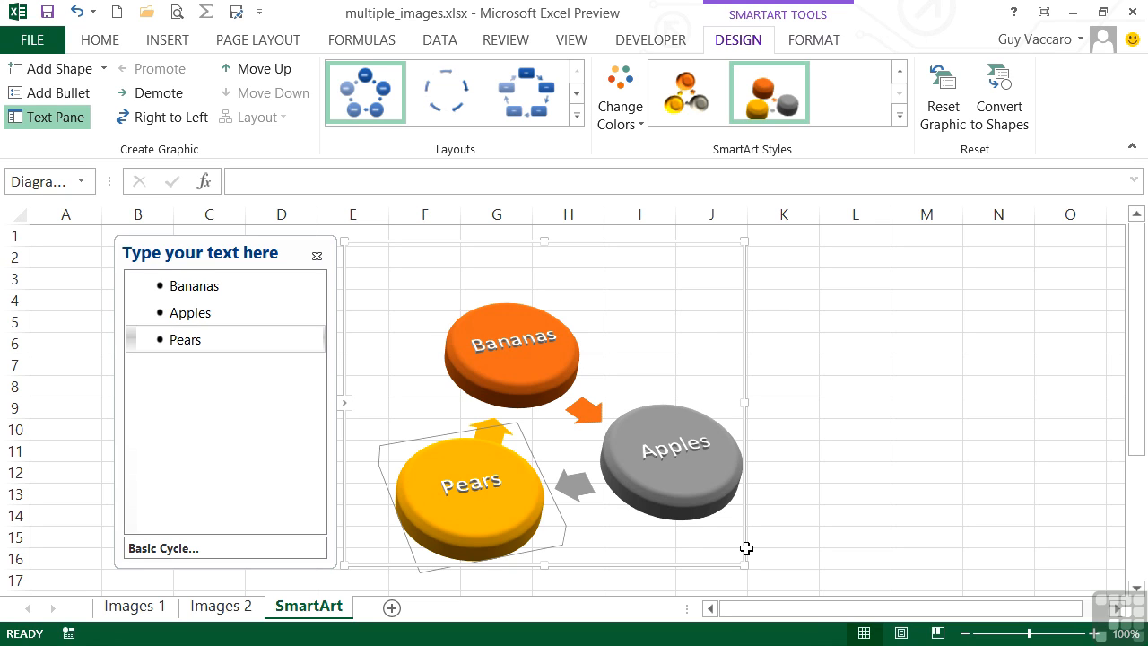
Close the text pane and delete the whole cycle graphic from the sheet.
left_click(317, 256)
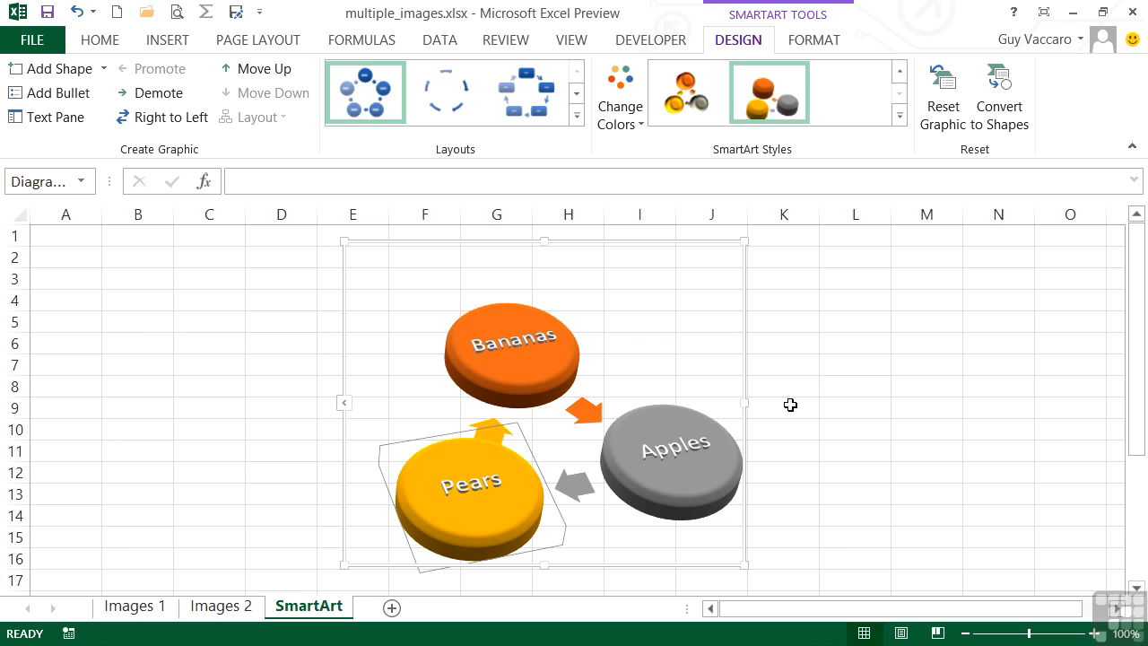
left_click(705, 240)
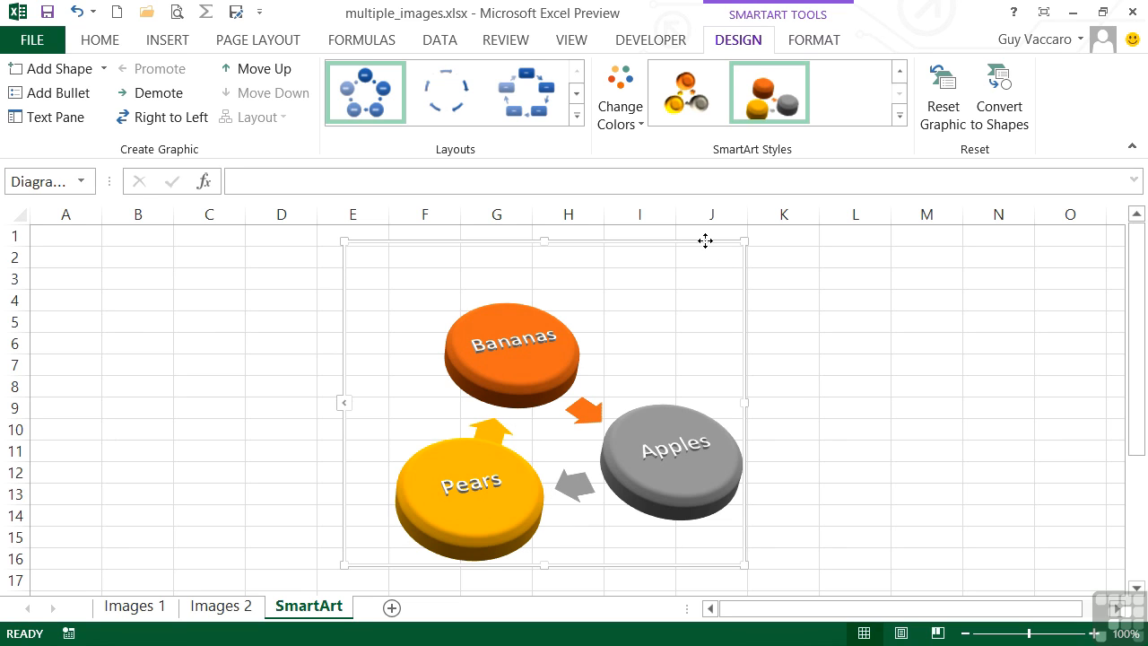
key("Delete")
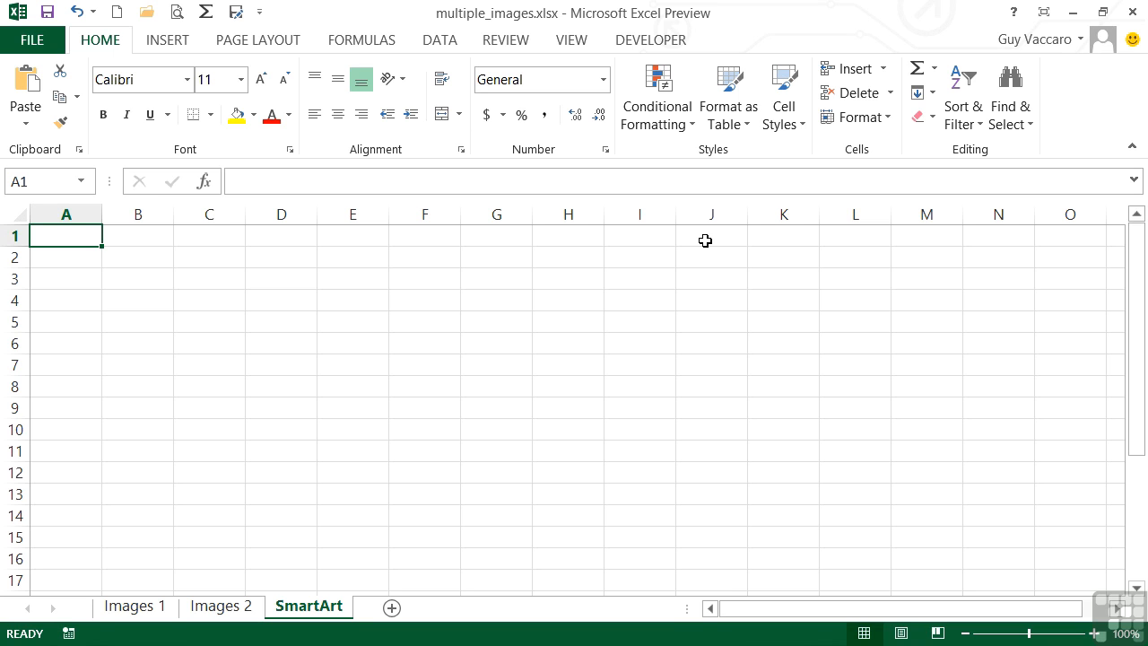
Start inserting a new SmartArt graphic on the empty SmartArt sheet.
left_click(176, 42)
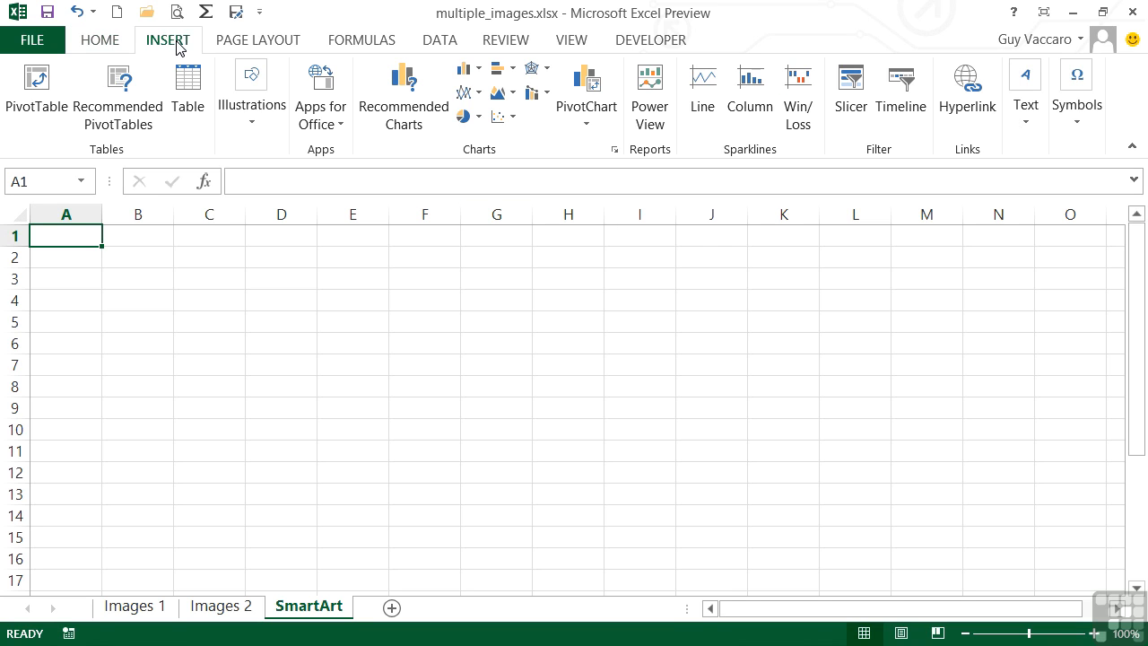
left_click(242, 119)
left_click(390, 209)
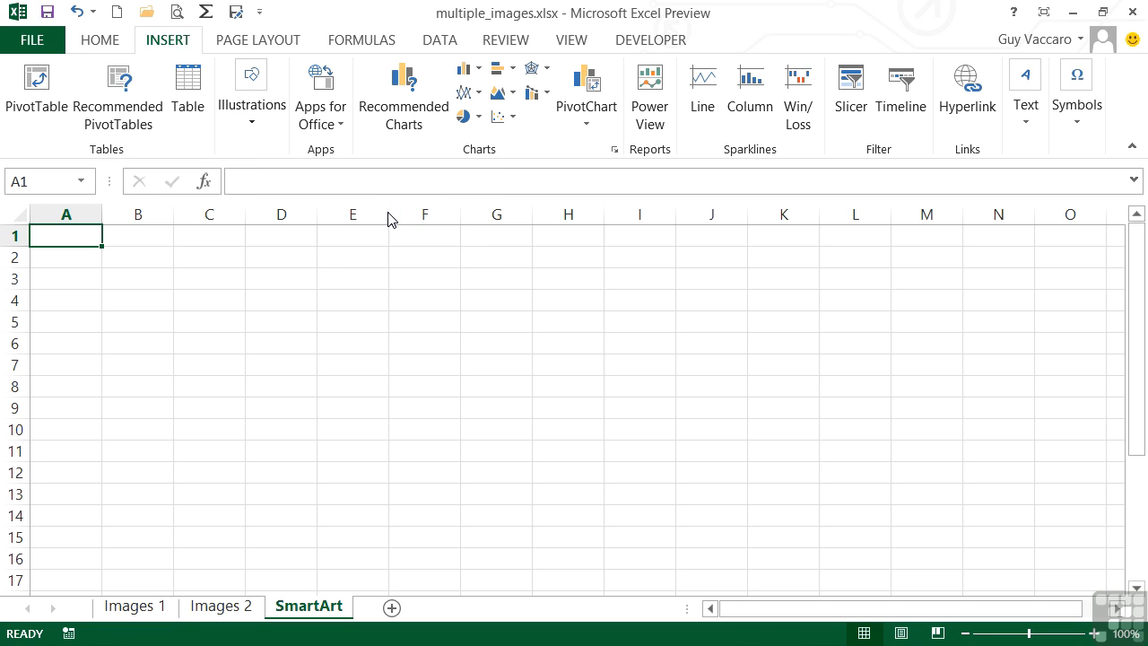